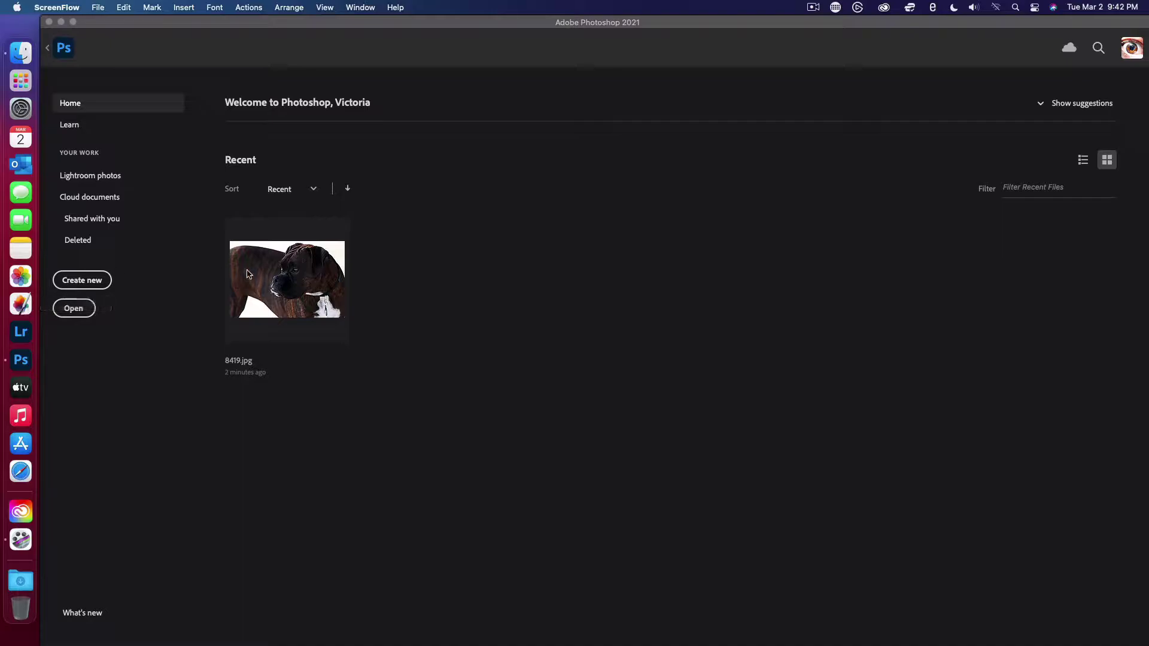
# - Open the recent image 8419.jpg and activate the Quick Selection tool
pyautogui.click(291, 294)
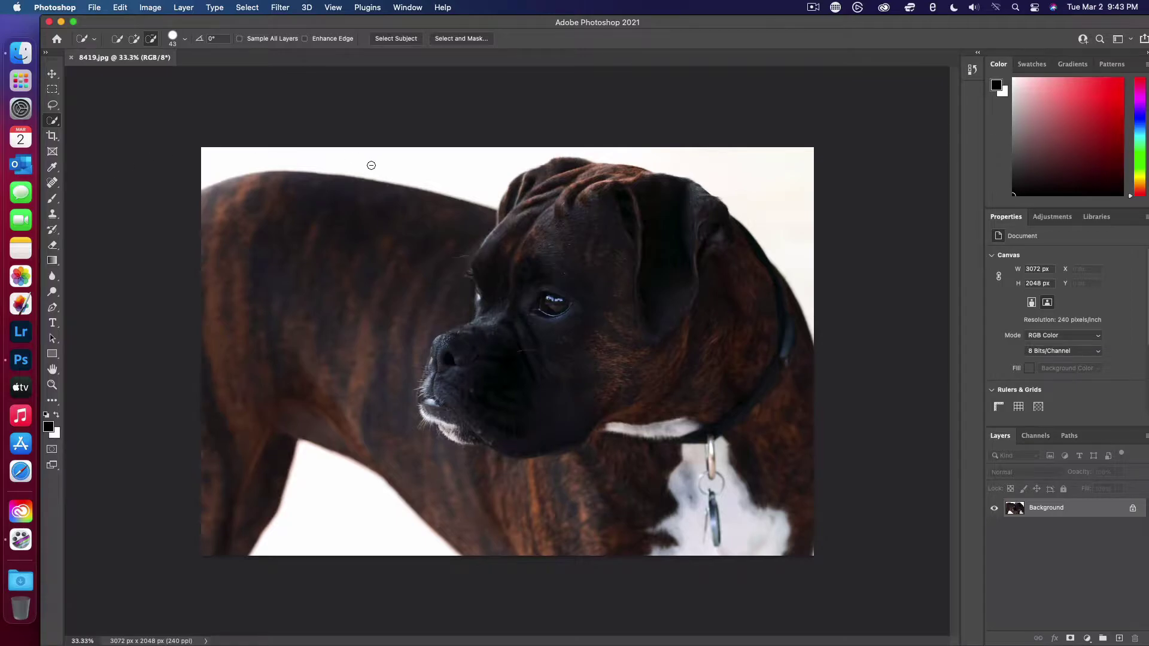
pyautogui.rightClick(54, 125)
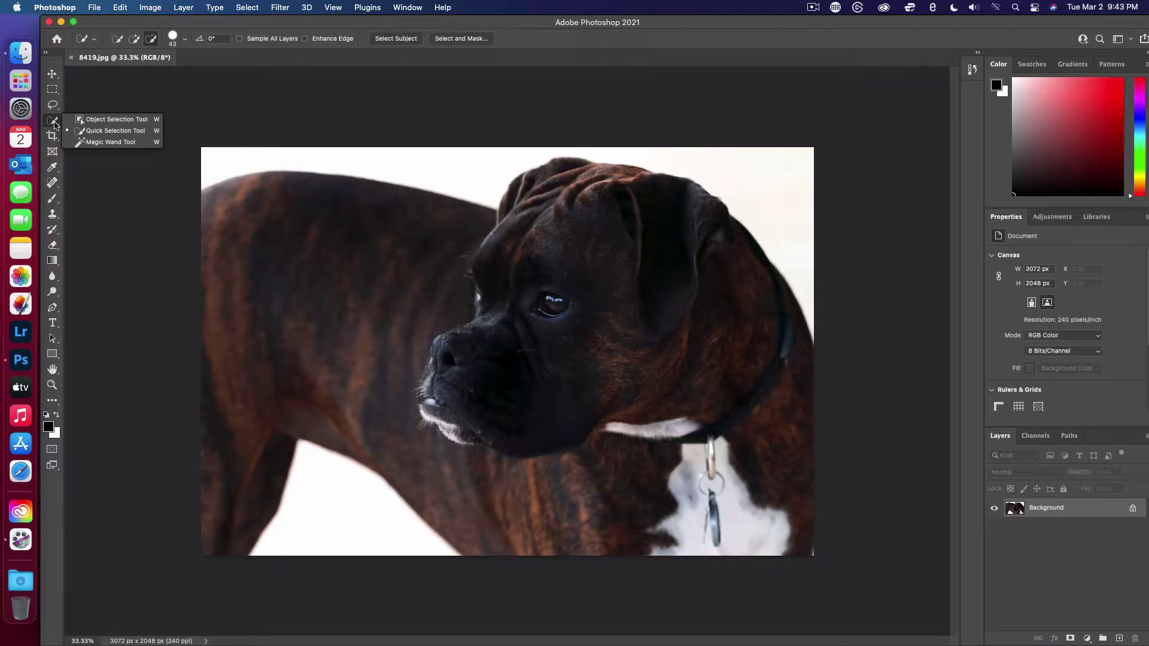
pyautogui.click(106, 131)
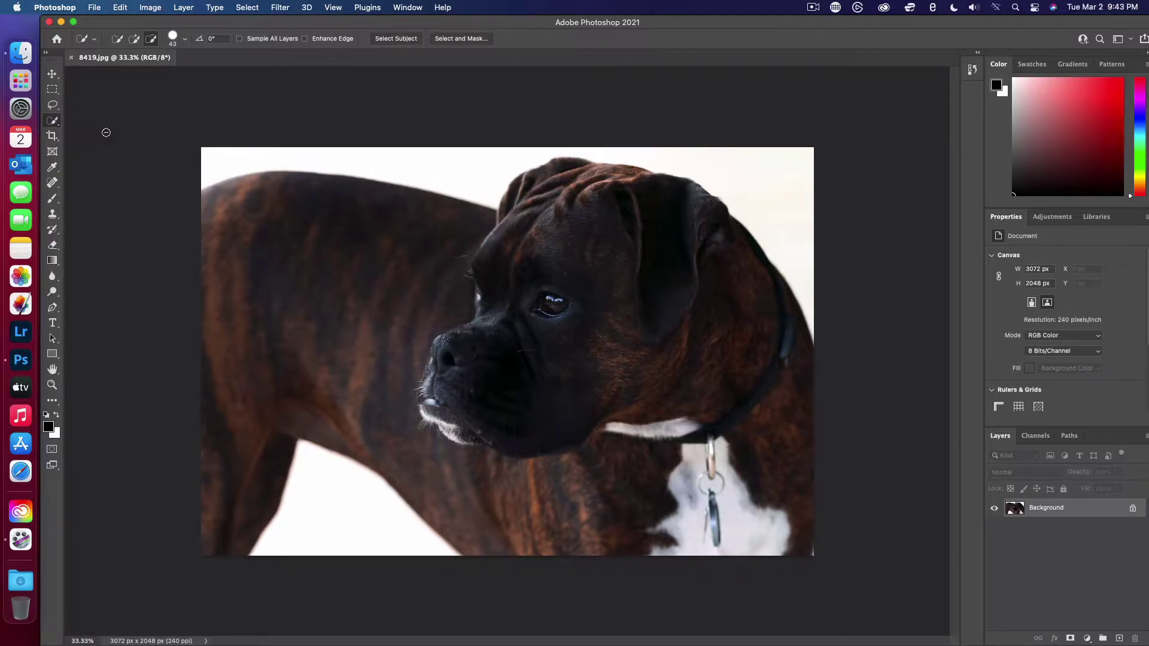
# - Select the dog's forehead with quick-selection strokes and subtract the area around the eyes and the bridge of the nose
pyautogui.moveTo(522, 260)
pyautogui.mouseDown()
pyautogui.moveTo(575, 243)
pyautogui.moveTo(592, 197)
pyautogui.moveTo(556, 174)
pyautogui.moveTo(516, 190)
pyautogui.moveTo(504, 325)
pyautogui.moveTo(485, 309)
pyautogui.moveTo(487, 335)
pyautogui.mouseUp()
pyautogui.press('alt')
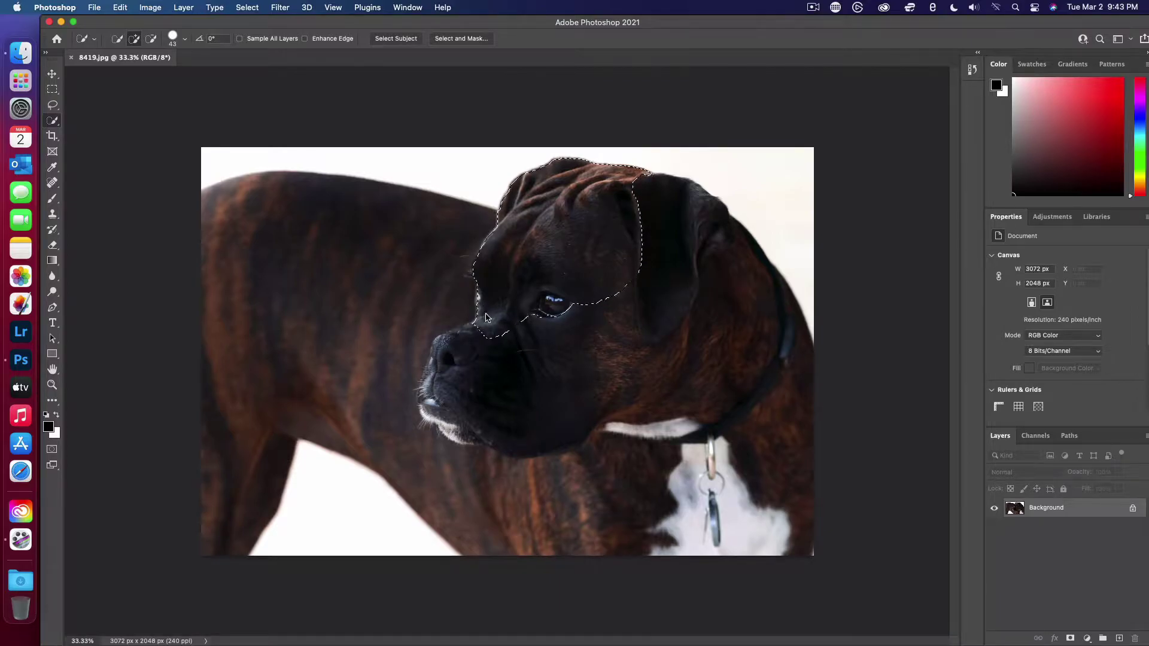
pyautogui.click(150, 39)
pyautogui.moveTo(492, 344)
pyautogui.mouseDown()
pyautogui.moveTo(481, 303)
pyautogui.moveTo(526, 336)
pyautogui.moveTo(479, 317)
pyautogui.moveTo(501, 341)
pyautogui.moveTo(482, 289)
pyautogui.moveTo(562, 303)
pyautogui.moveTo(479, 269)
pyautogui.mouseUp()
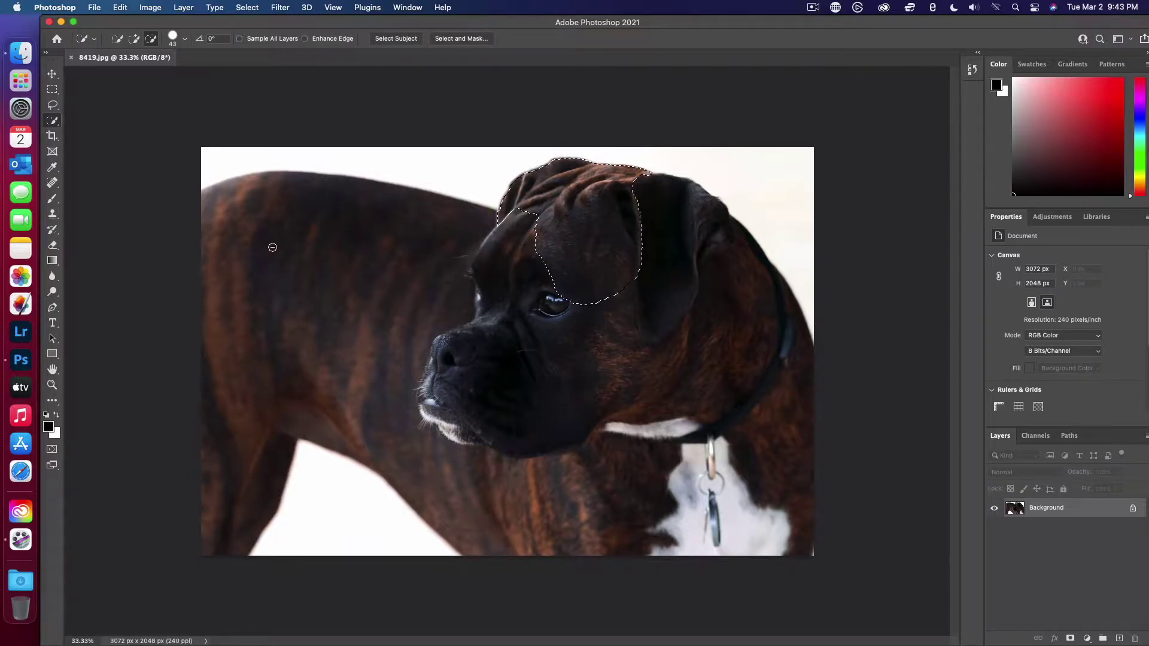
# - Extend the selection over the brow, cheek, ear and neck, and trim it back from the near eye and muzzle
pyautogui.click(134, 40)
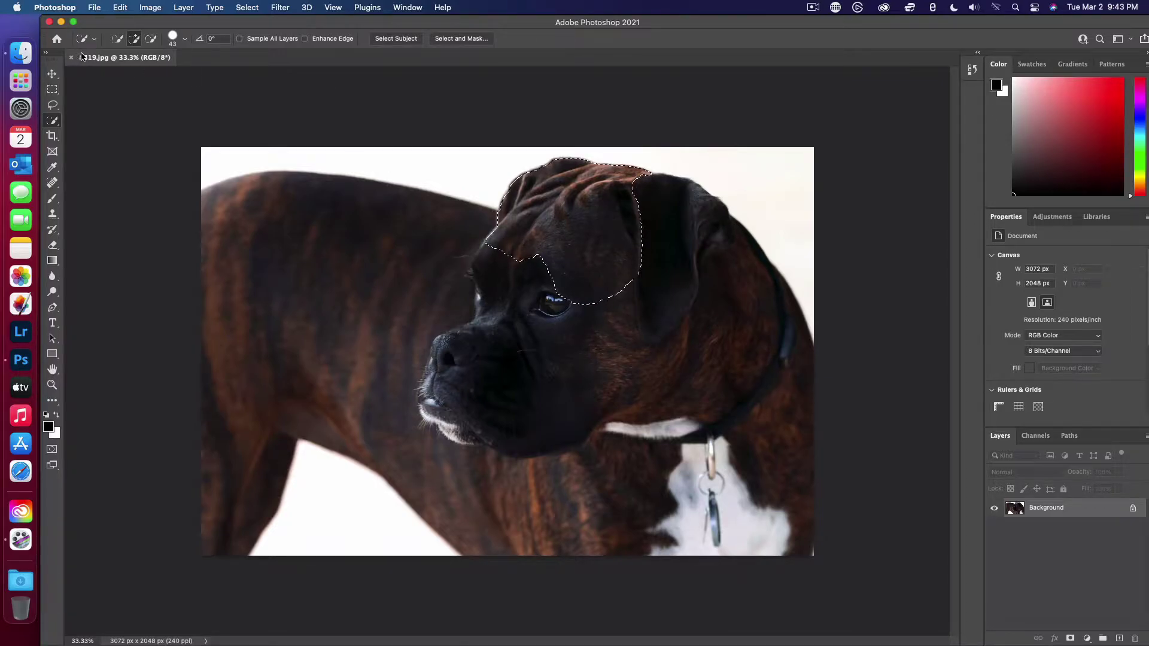
pyautogui.click(151, 38)
pyautogui.click(138, 38)
pyautogui.moveTo(568, 371); pyautogui.dragTo(594, 339)
pyautogui.moveTo(618, 361)
pyautogui.mouseDown()
pyautogui.moveTo(605, 401)
pyautogui.moveTo(622, 411)
pyautogui.moveTo(655, 382)
pyautogui.moveTo(681, 388)
pyautogui.moveTo(703, 449)
pyautogui.moveTo(658, 364)
pyautogui.mouseUp()
pyautogui.press('alt')
pyautogui.moveTo(541, 338); pyautogui.dragTo(546, 392)
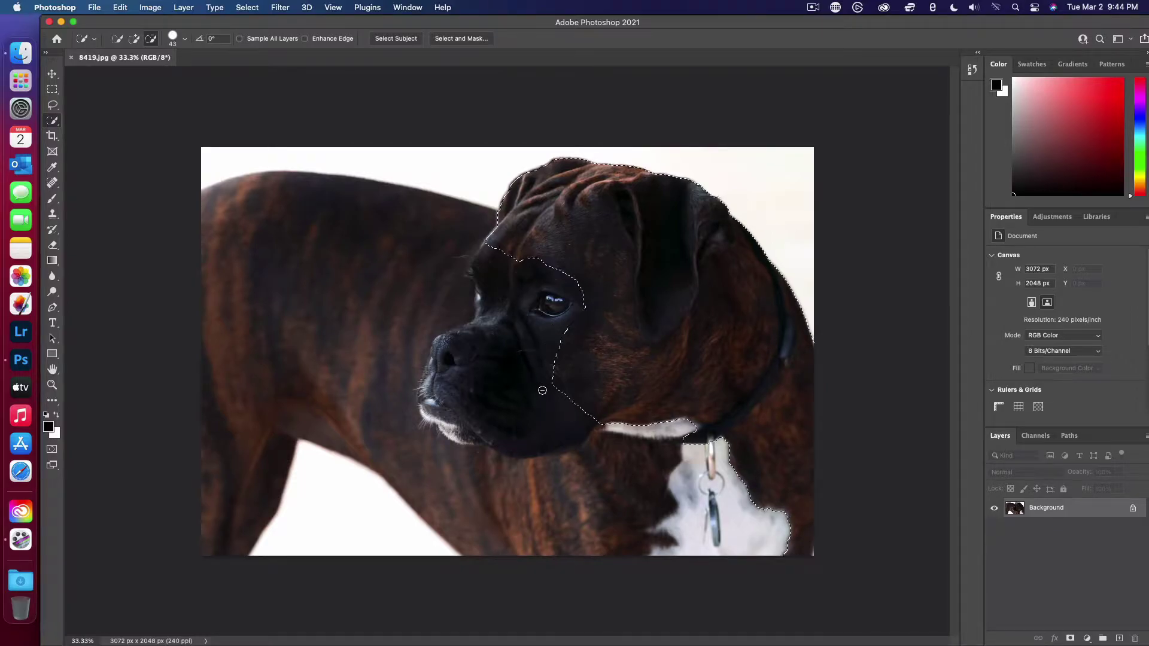
# - Add the fur along the cheek edge below the near eye to the selection
pyautogui.click(134, 39)
pyautogui.scroll(8, 553, 368)
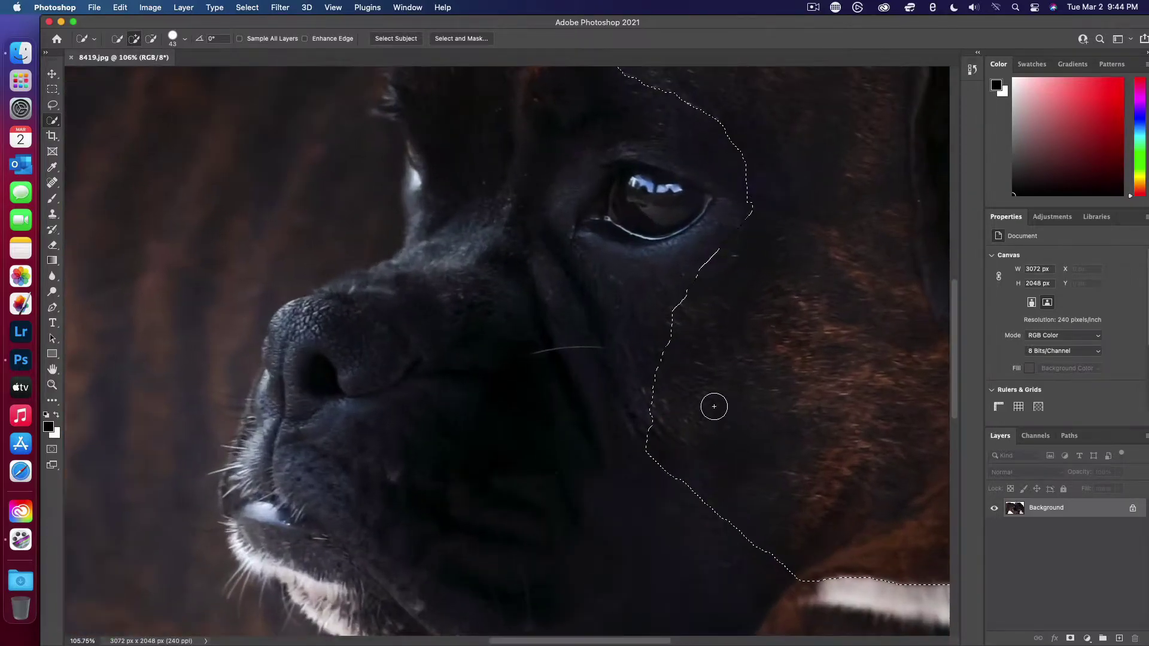
pyautogui.moveTo(657, 383)
pyautogui.mouseDown()
pyautogui.moveTo(684, 305)
pyautogui.moveTo(669, 311)
pyautogui.moveTo(664, 394)
pyautogui.mouseUp()
# - Add the forehead edge above the dog's far eye to the selection
pyautogui.scroll(-4, 662, 397)
pyautogui.scroll(8, 660, 398)
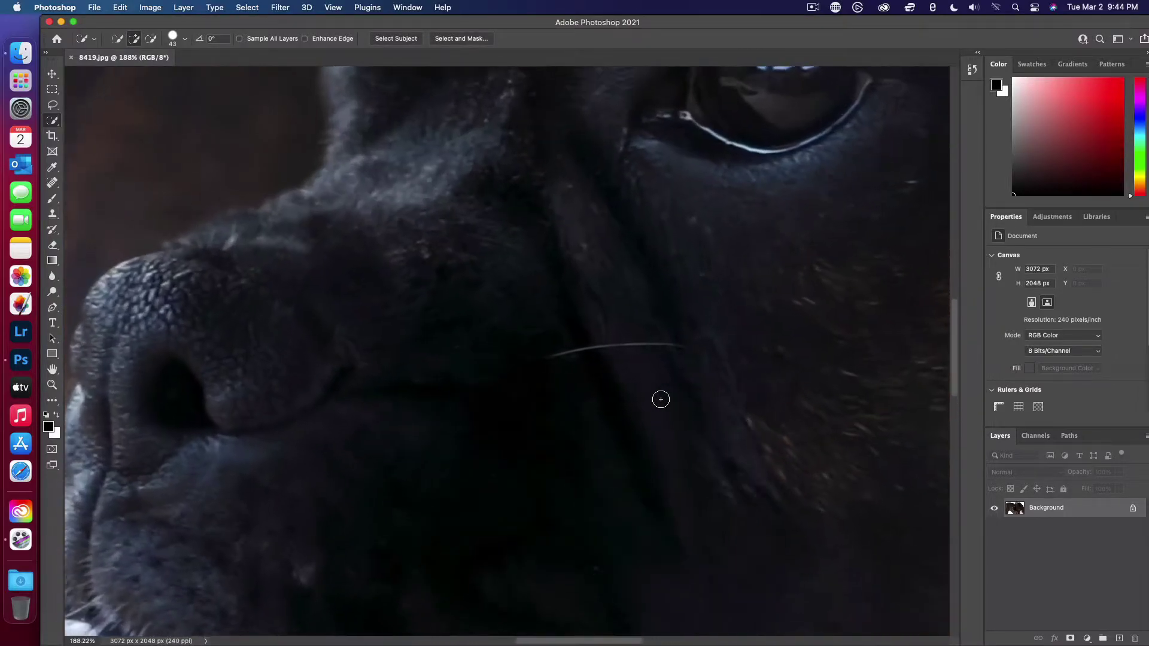
pyautogui.scroll(-6, 660, 399)
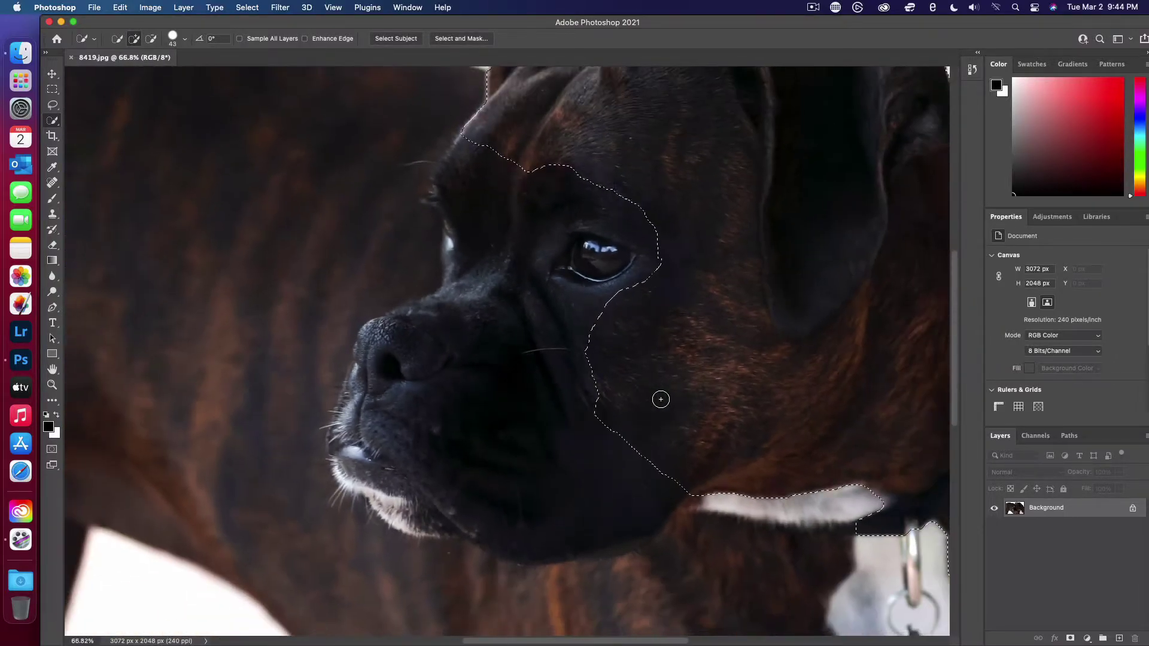
pyautogui.scroll(-3, 661, 399)
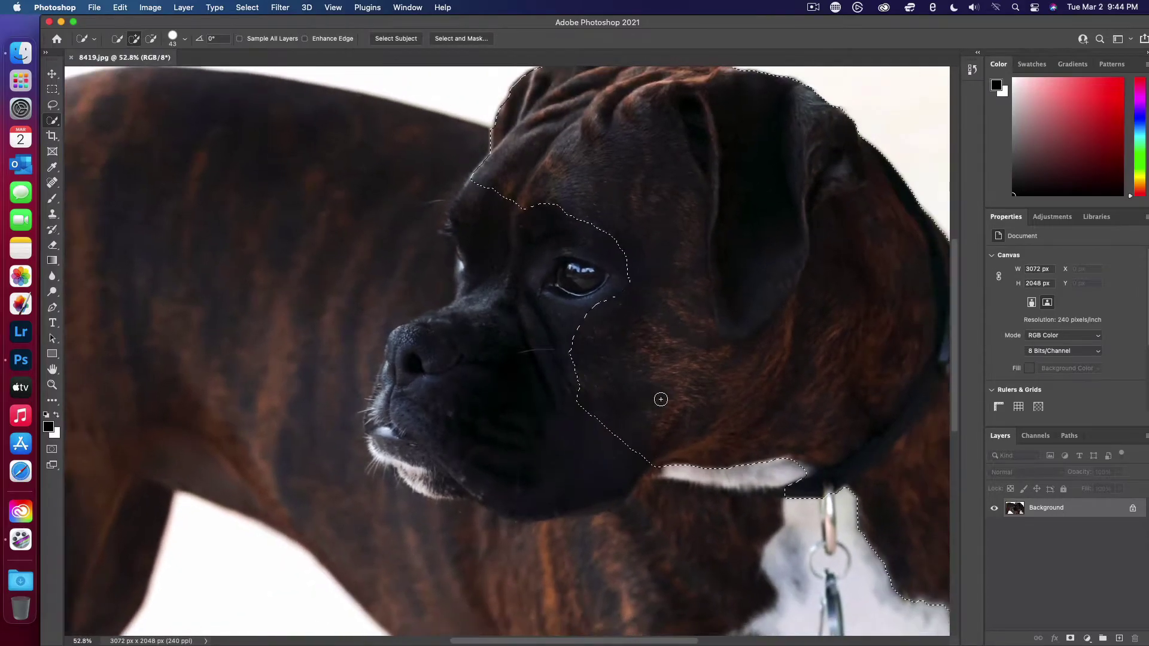
pyautogui.scroll(-5, 660, 399)
pyautogui.hscroll(3, 661, 399)
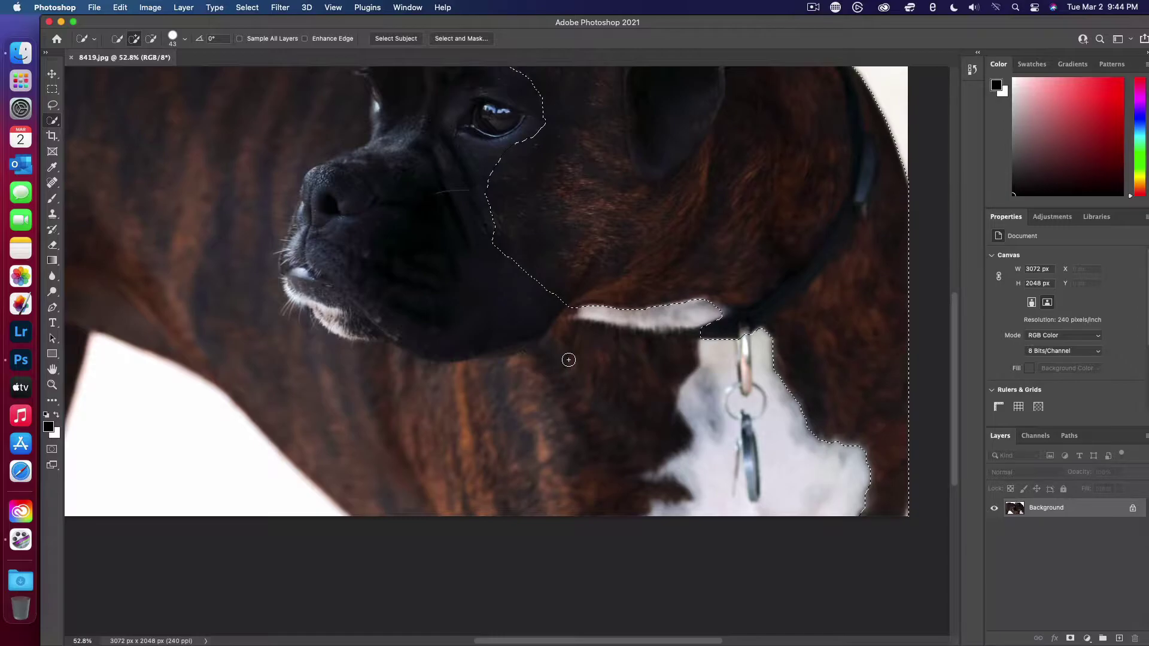
pyautogui.scroll(4, 806, 339)
pyautogui.hscroll(5, 806, 339)
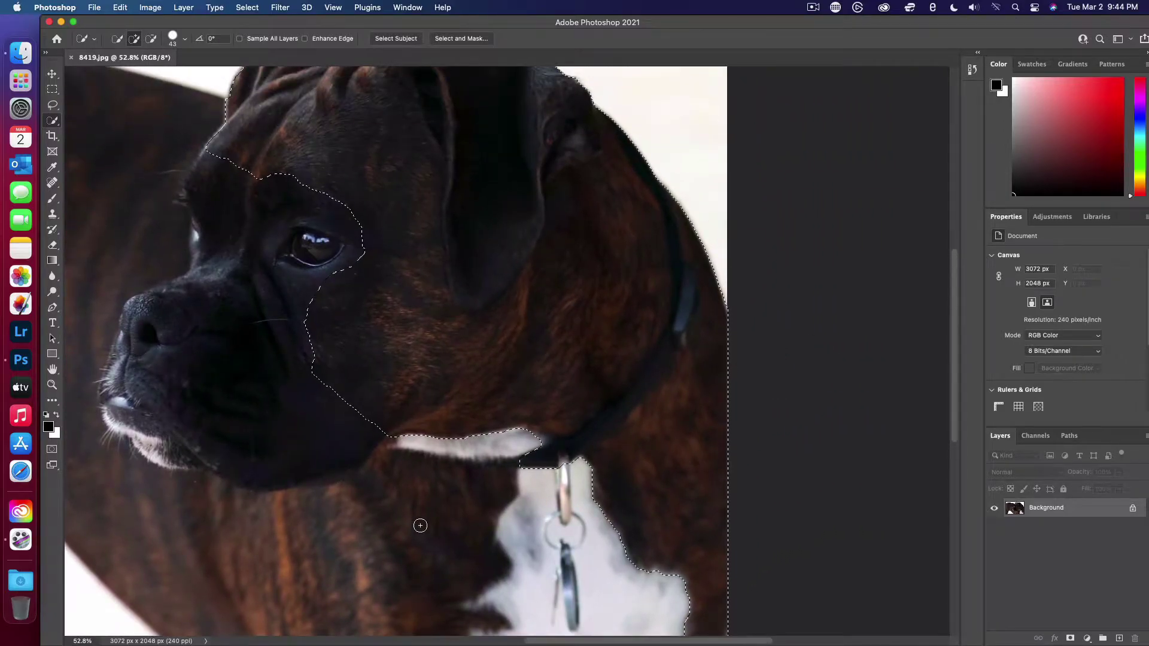
pyautogui.scroll(-3, 421, 525)
pyautogui.hscroll(-5, 420, 526)
pyautogui.scroll(4, 311, 260)
pyautogui.hscroll(-3, 311, 259)
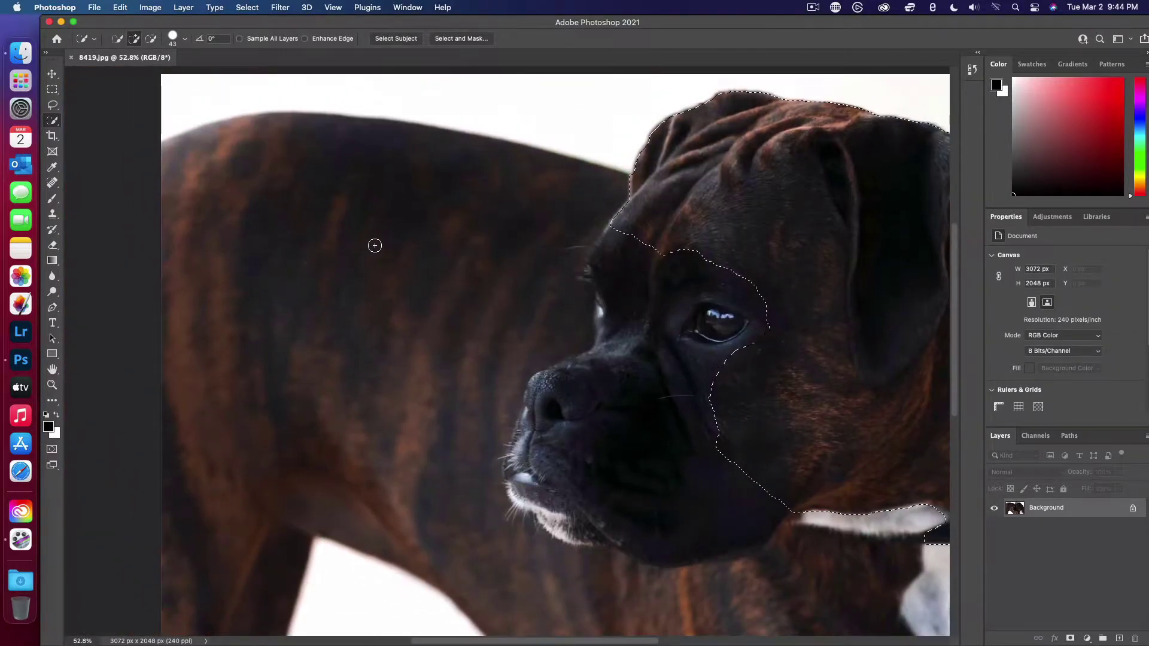
pyautogui.scroll(5, 626, 233)
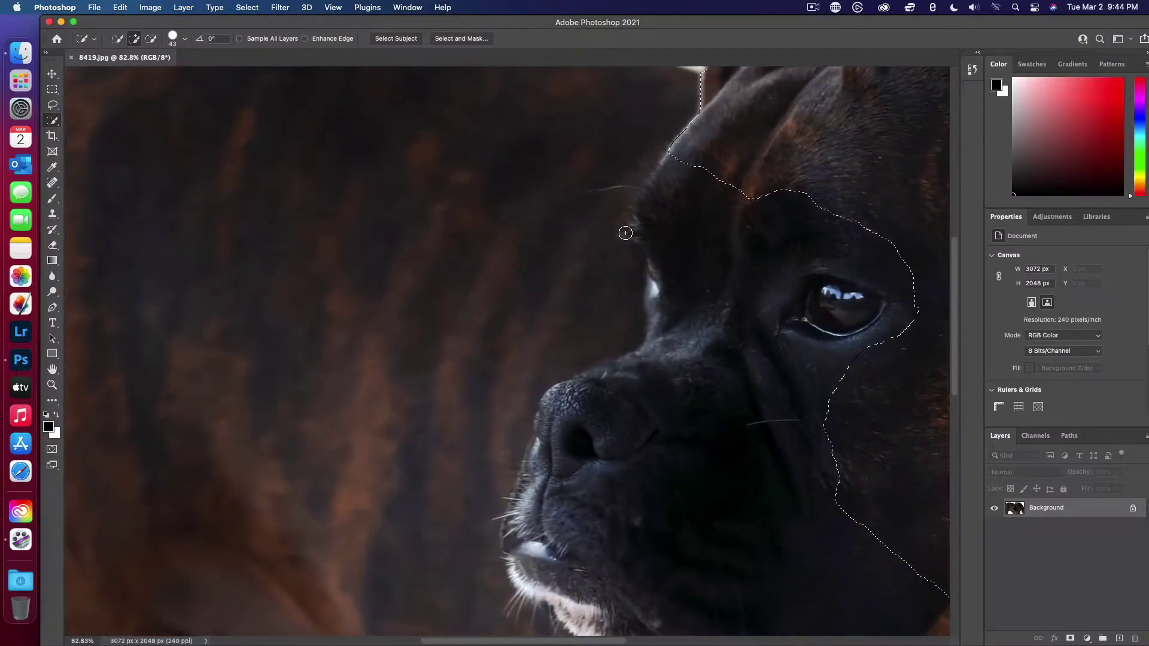
pyautogui.moveTo(652, 210)
pyautogui.mouseDown()
pyautogui.moveTo(660, 181)
pyautogui.moveTo(654, 206)
pyautogui.moveTo(787, 161)
pyautogui.mouseUp()
# - Extend the selection across the dog's back, flank and hind leg up to the edge of the snout
pyautogui.press('super+0')
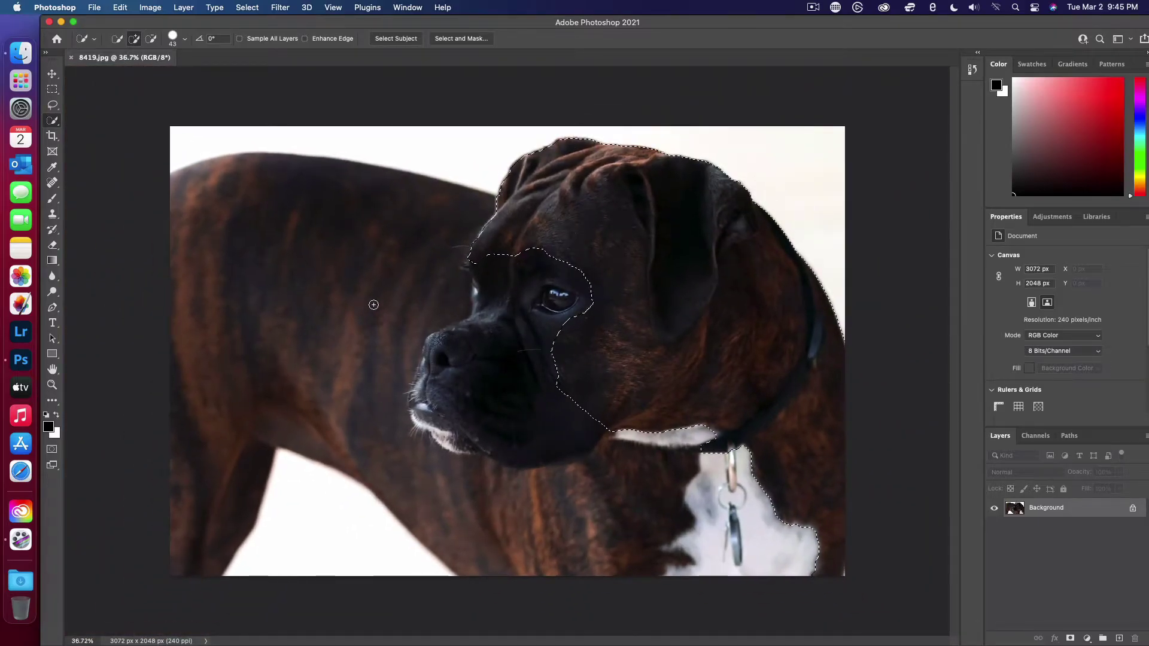
pyautogui.moveTo(372, 290)
pyautogui.mouseDown()
pyautogui.moveTo(294, 265)
pyautogui.moveTo(256, 235)
pyautogui.moveTo(200, 333)
pyautogui.mouseUp()
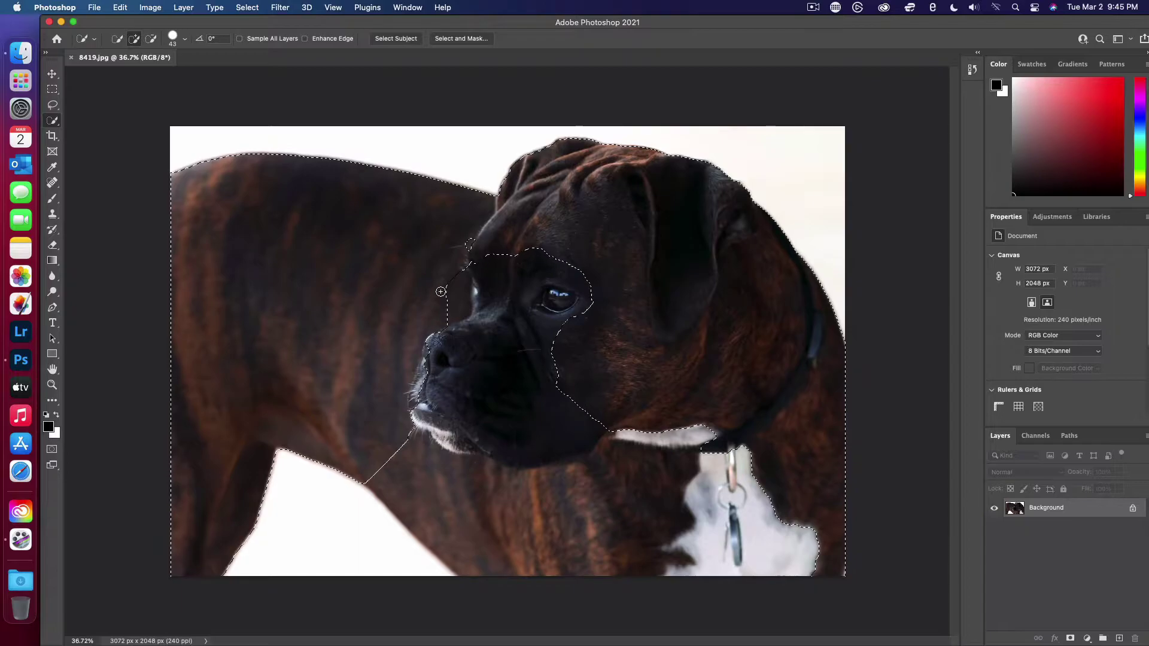
pyautogui.scroll(5, 440, 292)
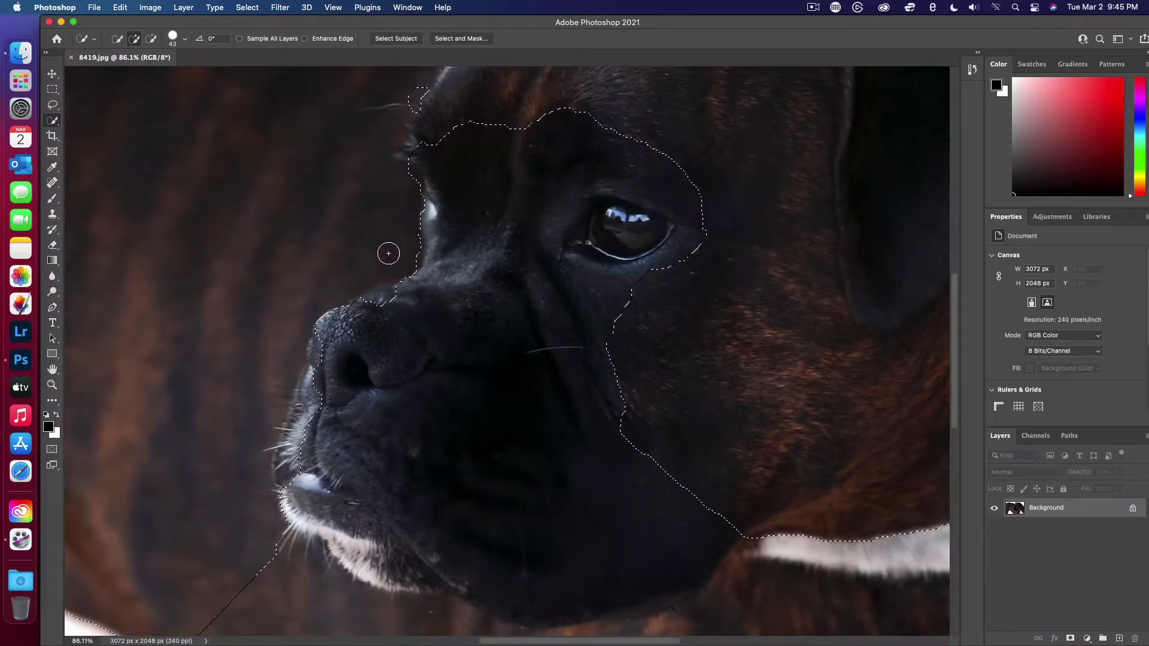
# - Refine the selection along the front of the face, subtracting the nose and upper lip
pyautogui.click(151, 39)
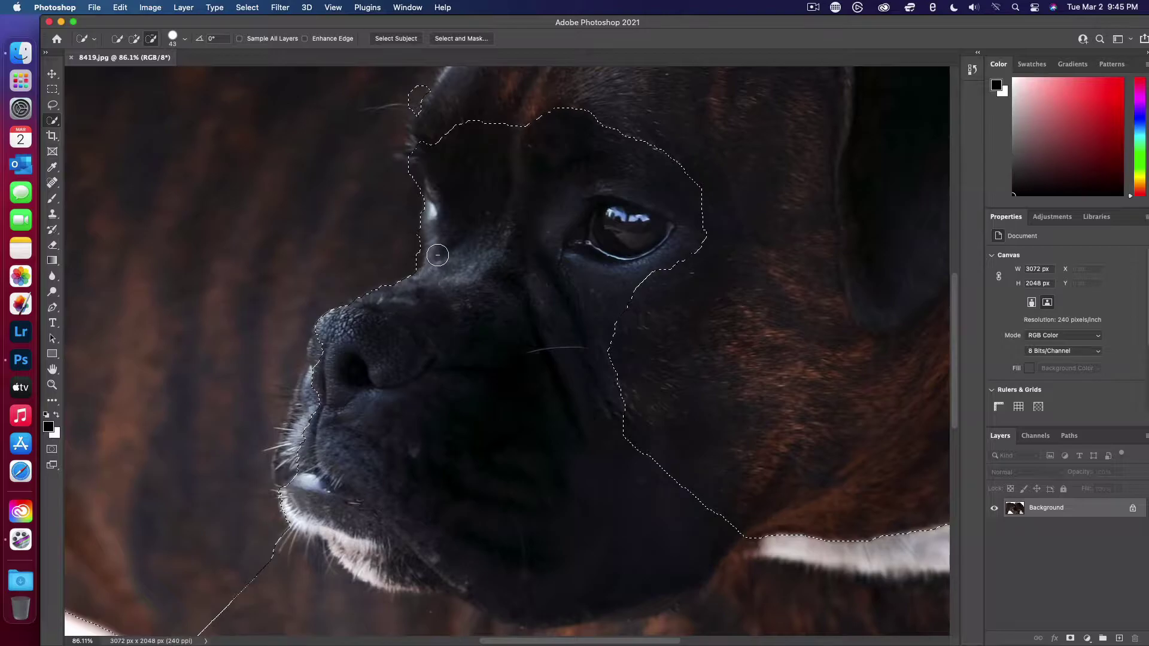
pyautogui.click(134, 38)
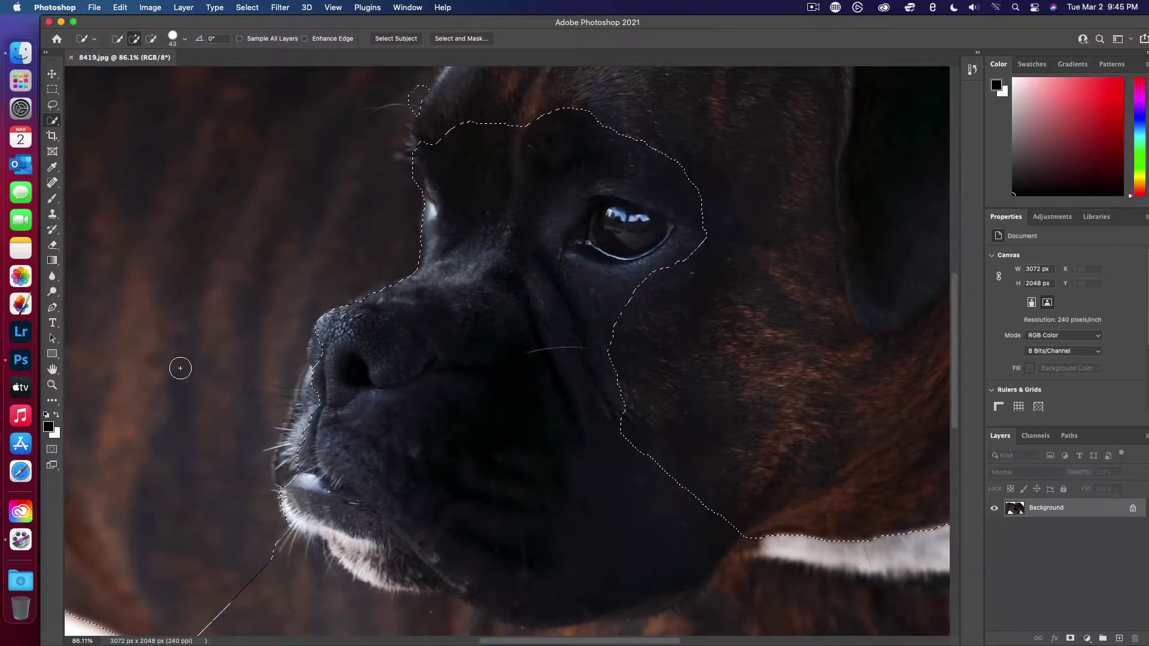
pyautogui.click(152, 39)
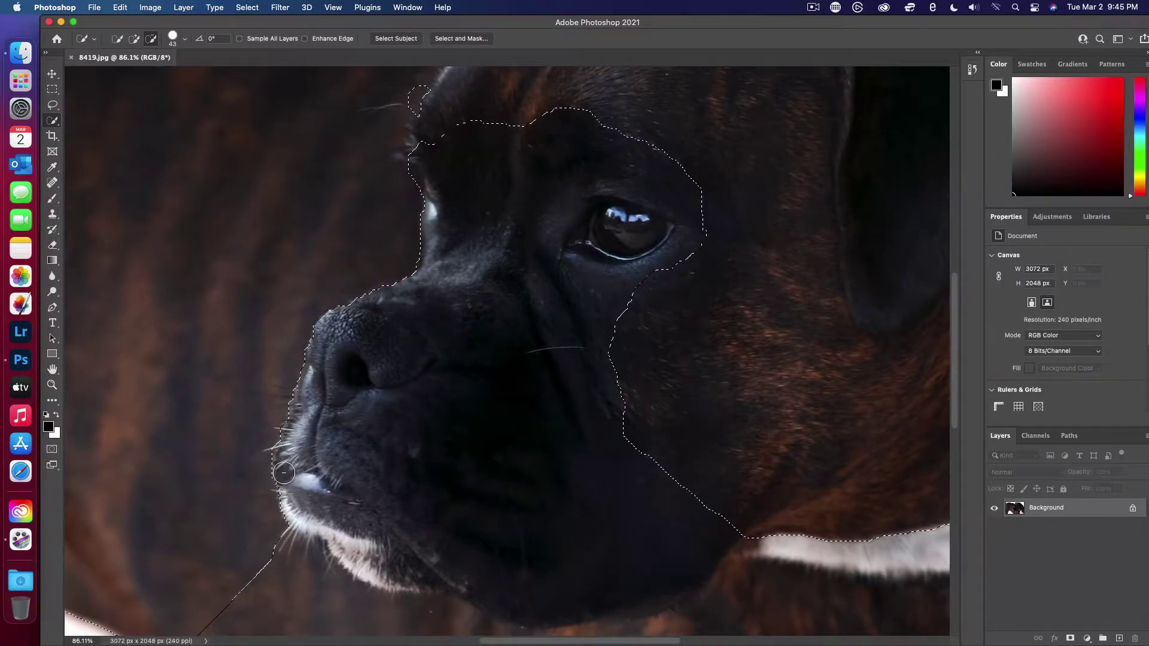
# - Extend the selection over the belly and brown chest fur below the dog's muzzle
pyautogui.press('super+d')
pyautogui.scroll(-5, 389, 422)
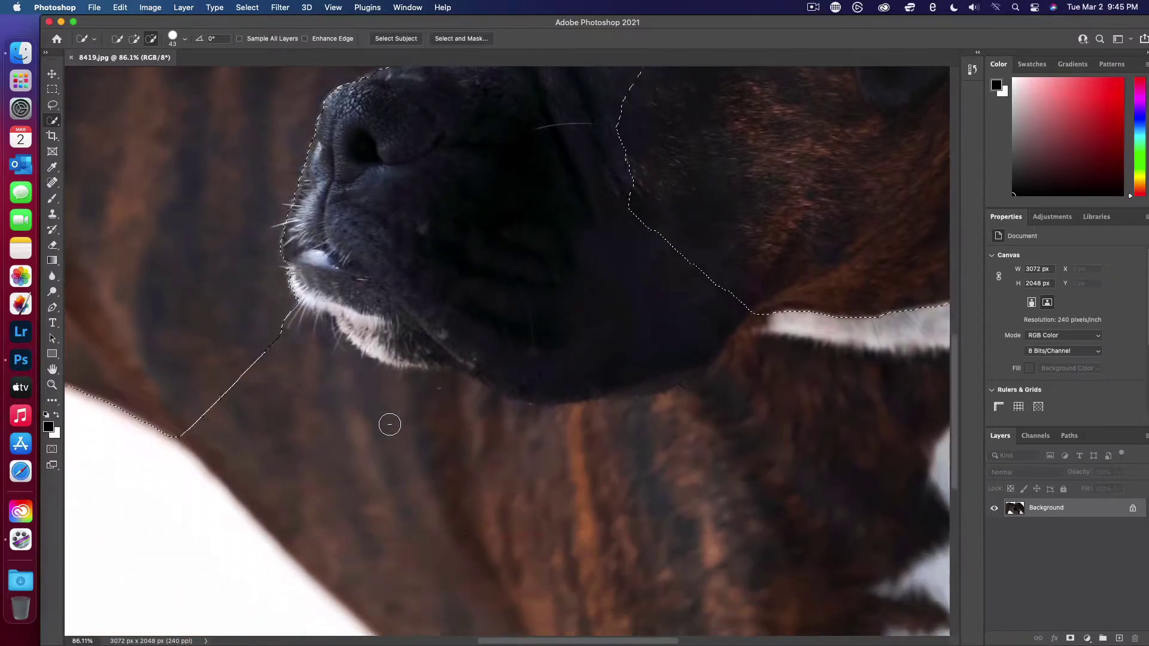
pyautogui.scroll(-1, 390, 425)
pyautogui.press('super+z')
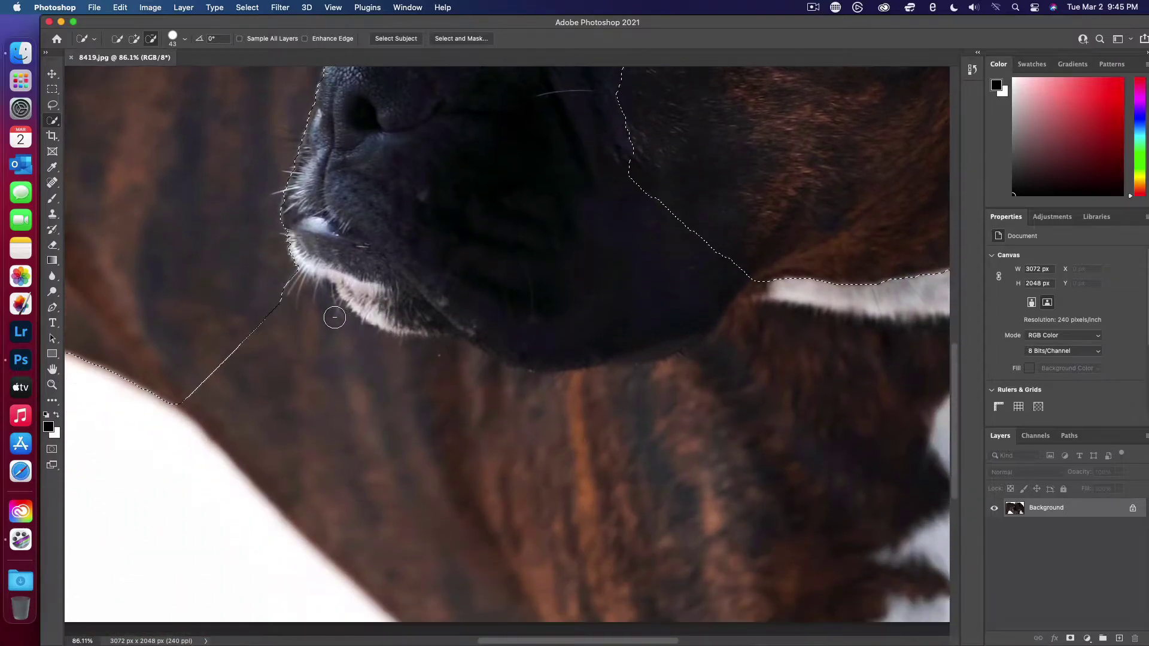
pyautogui.click(135, 38)
pyautogui.moveTo(280, 276)
pyautogui.mouseDown()
pyautogui.moveTo(298, 345)
pyautogui.moveTo(358, 409)
pyautogui.moveTo(585, 443)
pyautogui.mouseUp()
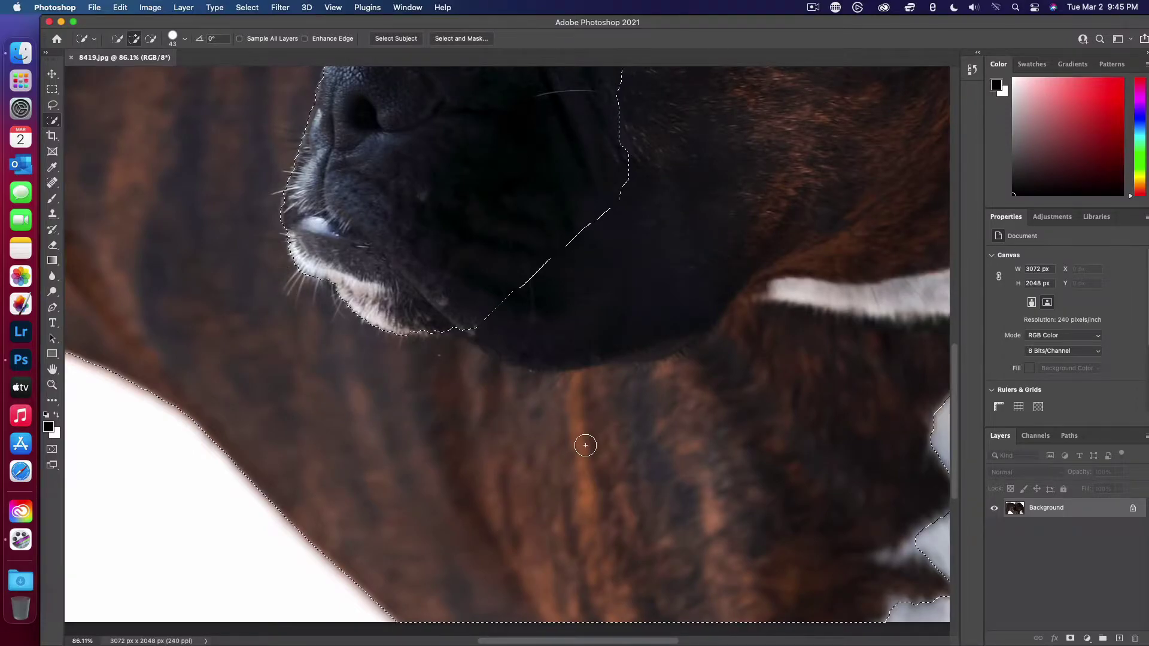
# - Fill the small unselected patch beside the far brow so the selection includes it
pyautogui.hscroll(3, 585, 444)
pyautogui.scroll(-5, 539, 402)
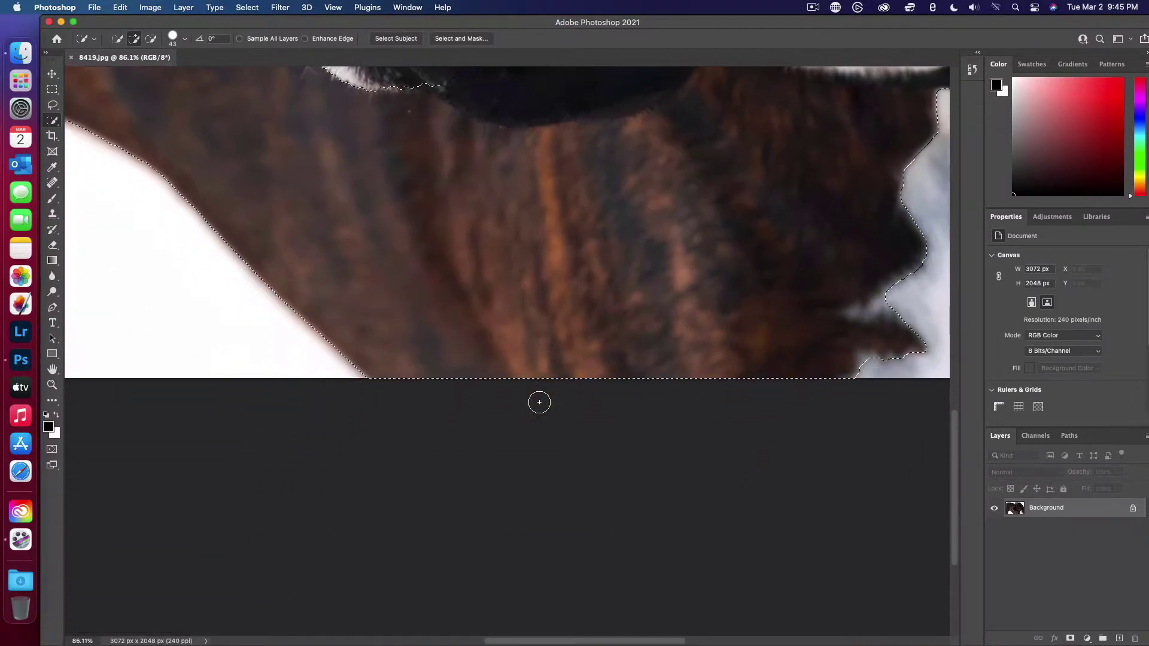
pyautogui.scroll(10, 539, 402)
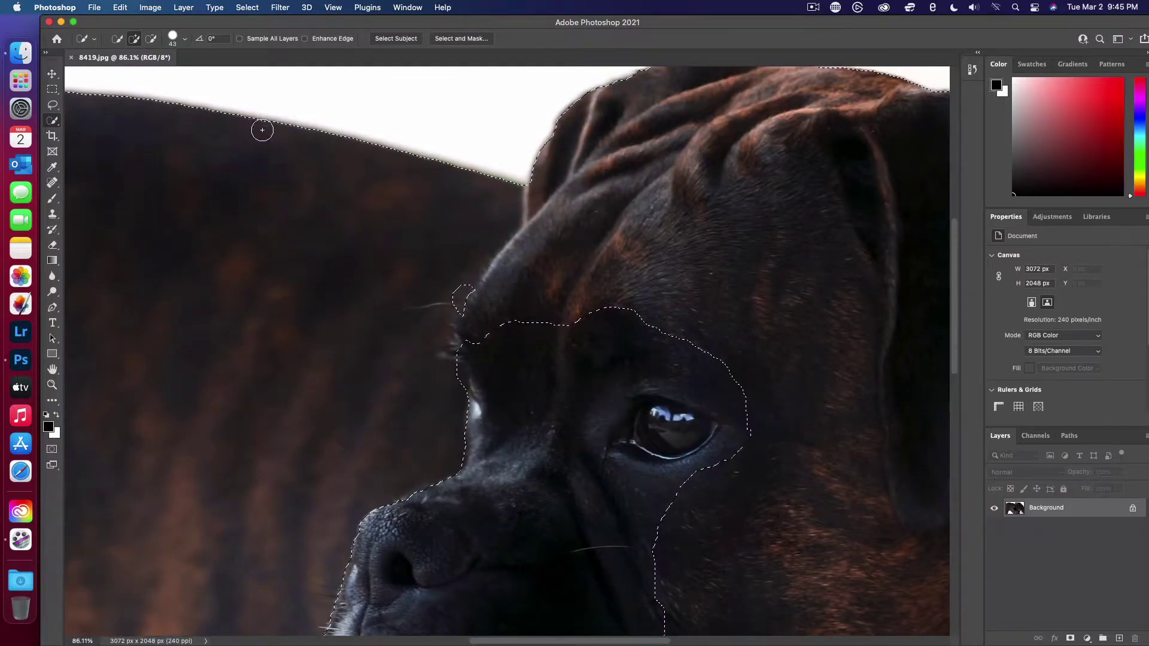
pyautogui.keyDown('alt'); pyautogui.click(456, 297); pyautogui.keyUp('alt')
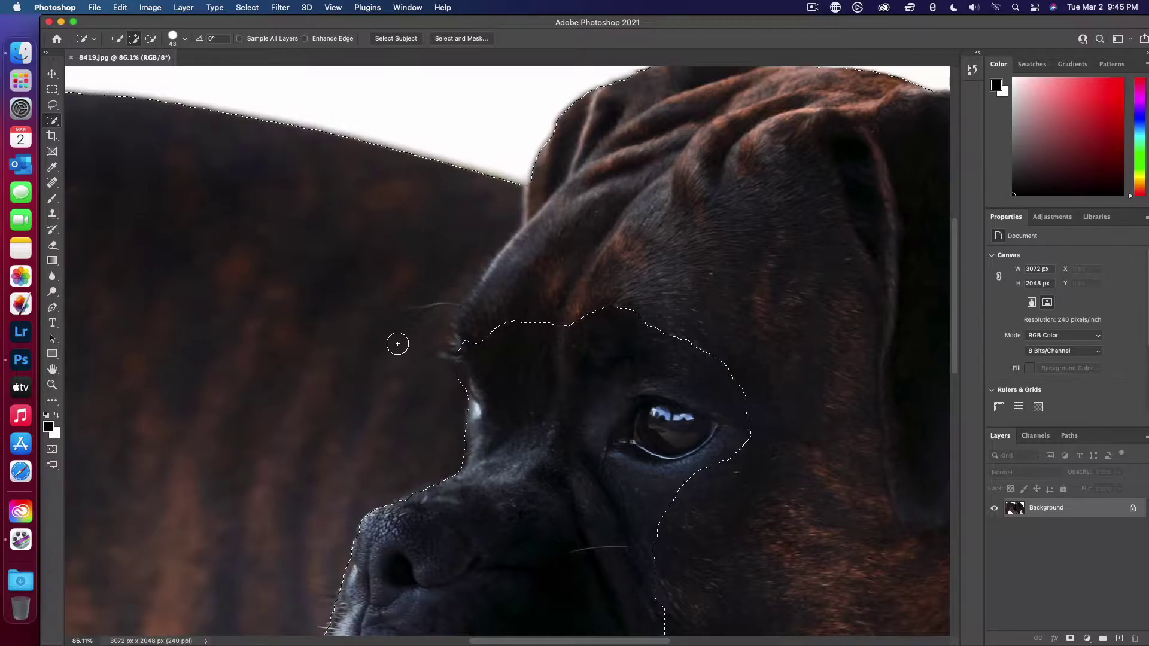
# - Subtract the lower jaw from the selection and refine the edge by adding the chest fur directly beneath it
pyautogui.scroll(-2, 398, 343)
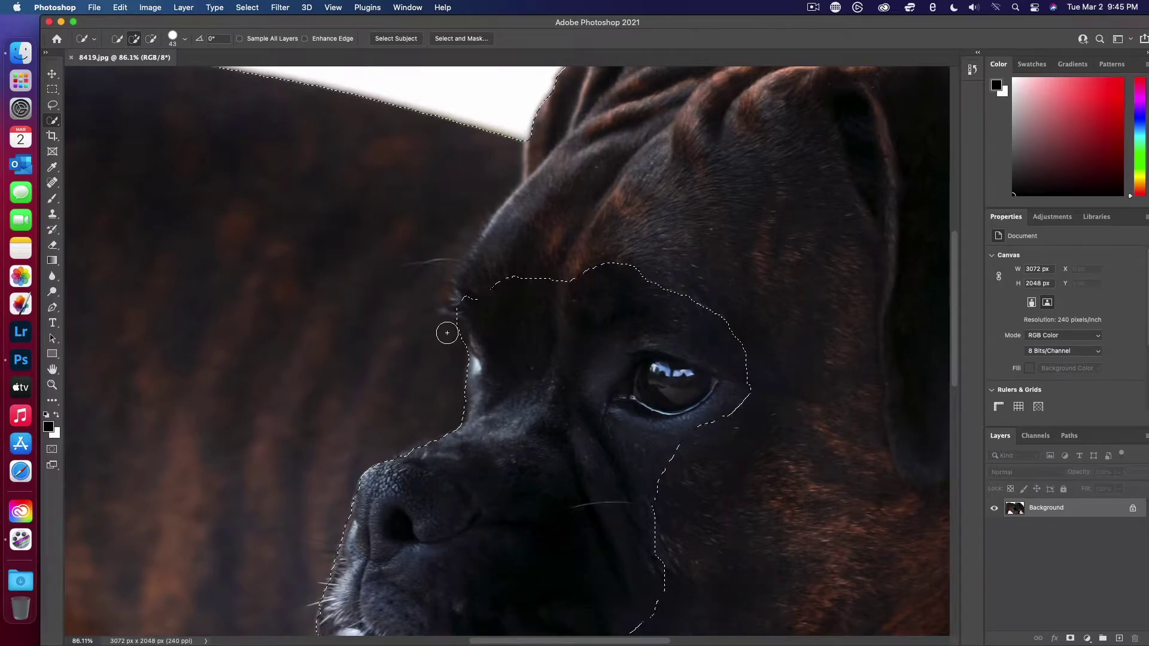
pyautogui.scroll(-10, 469, 414)
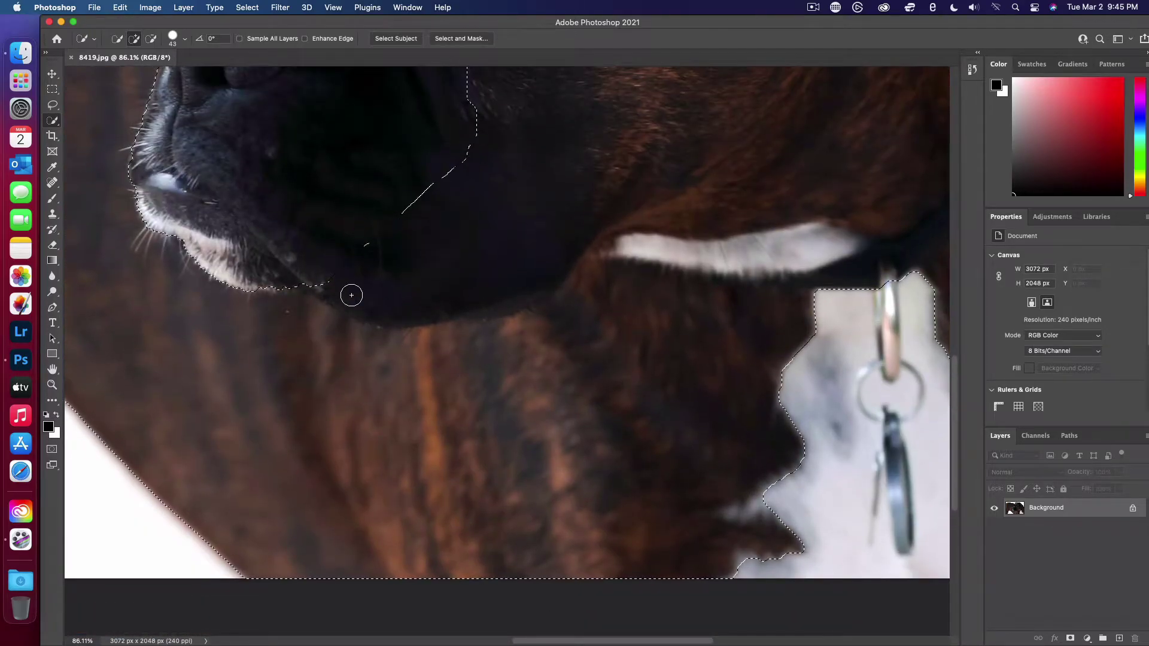
pyautogui.click(151, 40)
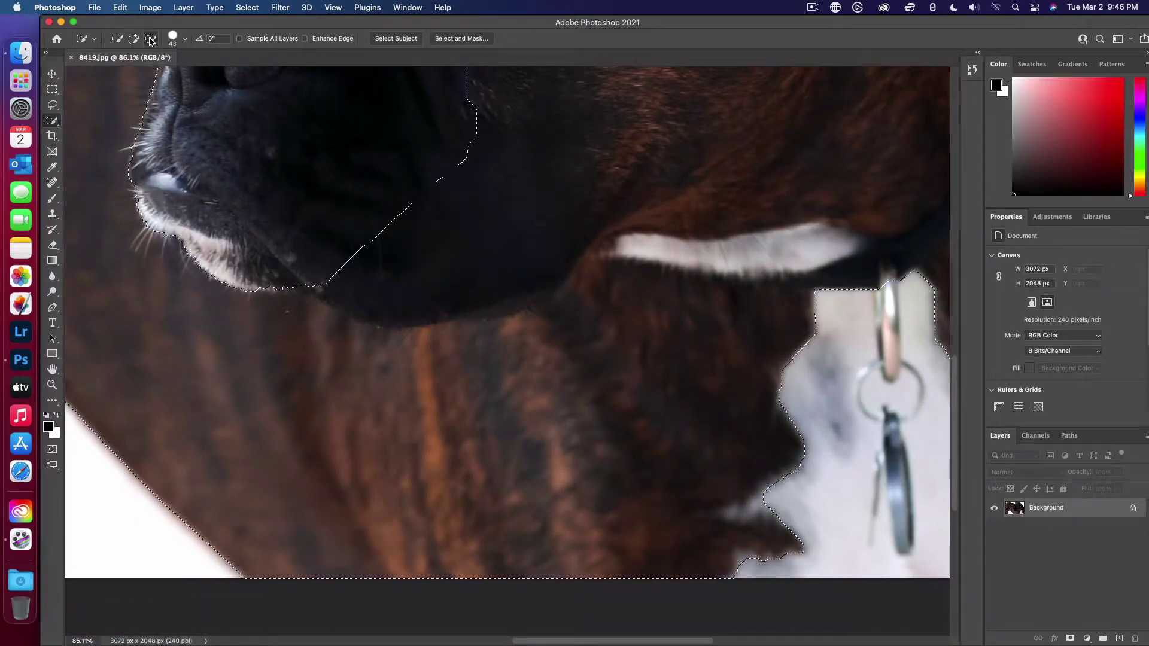
pyautogui.moveTo(372, 239)
pyautogui.mouseDown()
pyautogui.moveTo(456, 161)
pyautogui.moveTo(464, 219)
pyautogui.moveTo(442, 281)
pyautogui.moveTo(467, 285)
pyautogui.mouseUp()
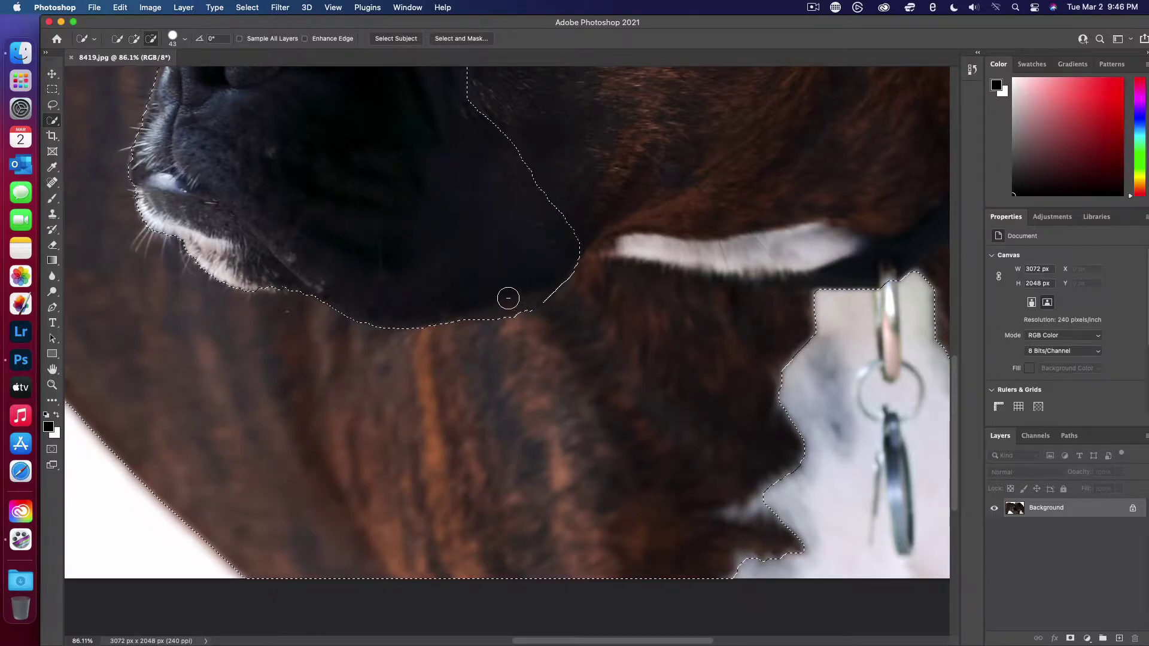
pyautogui.click(135, 40)
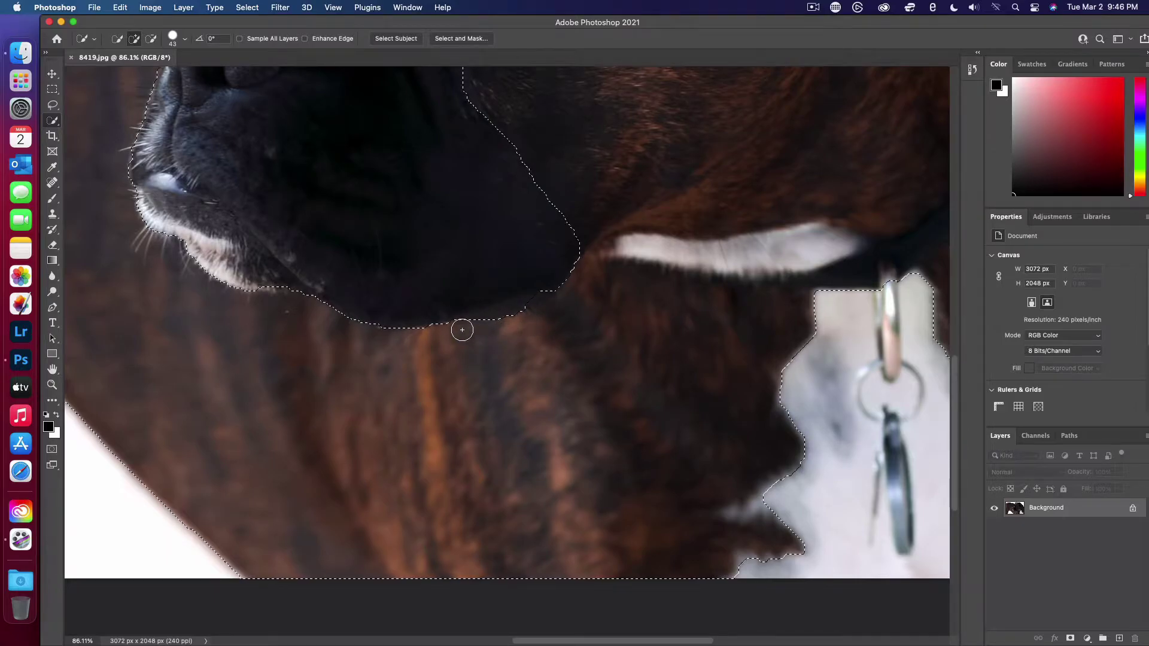
pyautogui.moveTo(421, 339); pyautogui.dragTo(521, 323)
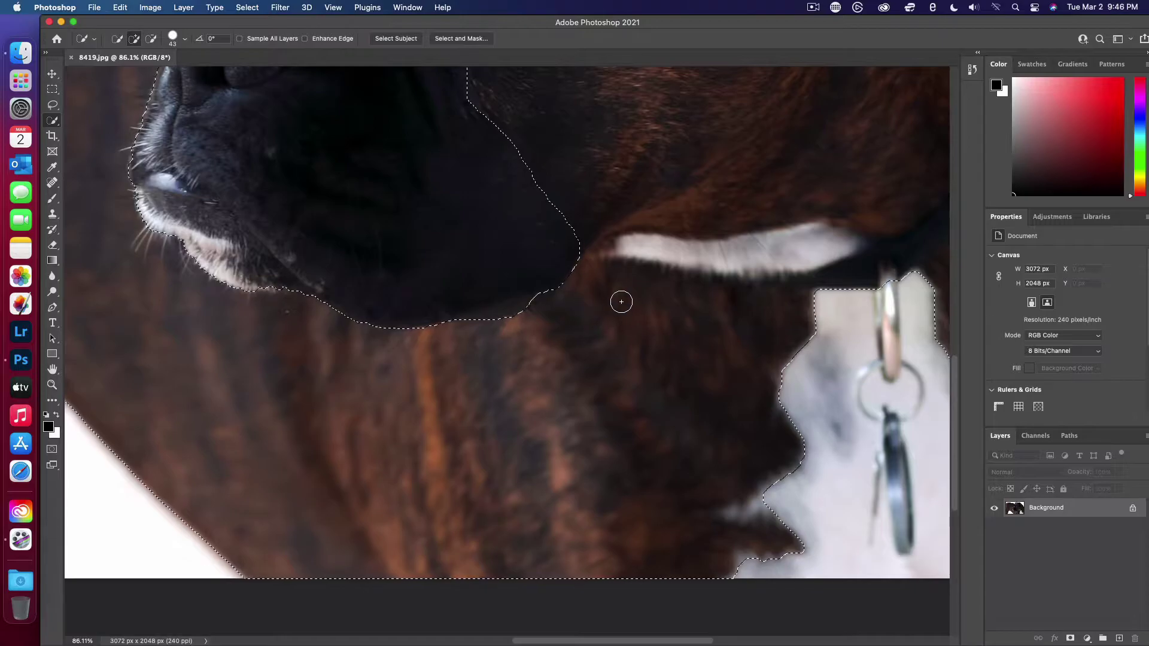
pyautogui.scroll(-2, 542, 318)
pyautogui.scroll(-3, 542, 318)
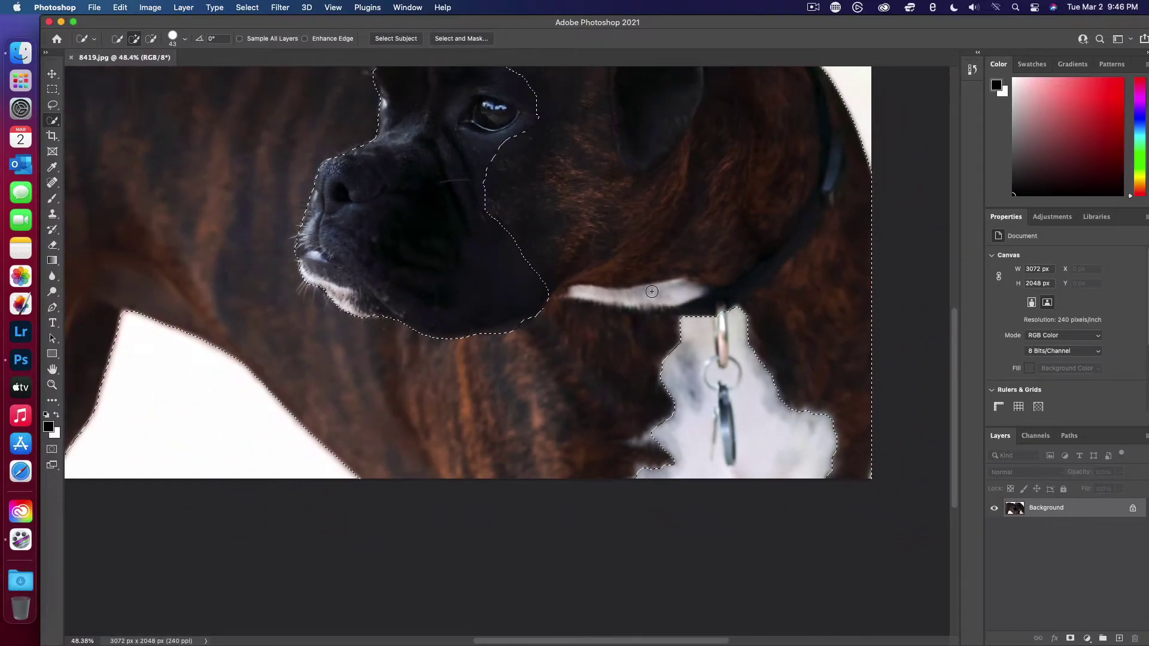
pyautogui.scroll(1, 599, 299)
pyautogui.scroll(-2, 651, 292)
pyautogui.scroll(3, 652, 292)
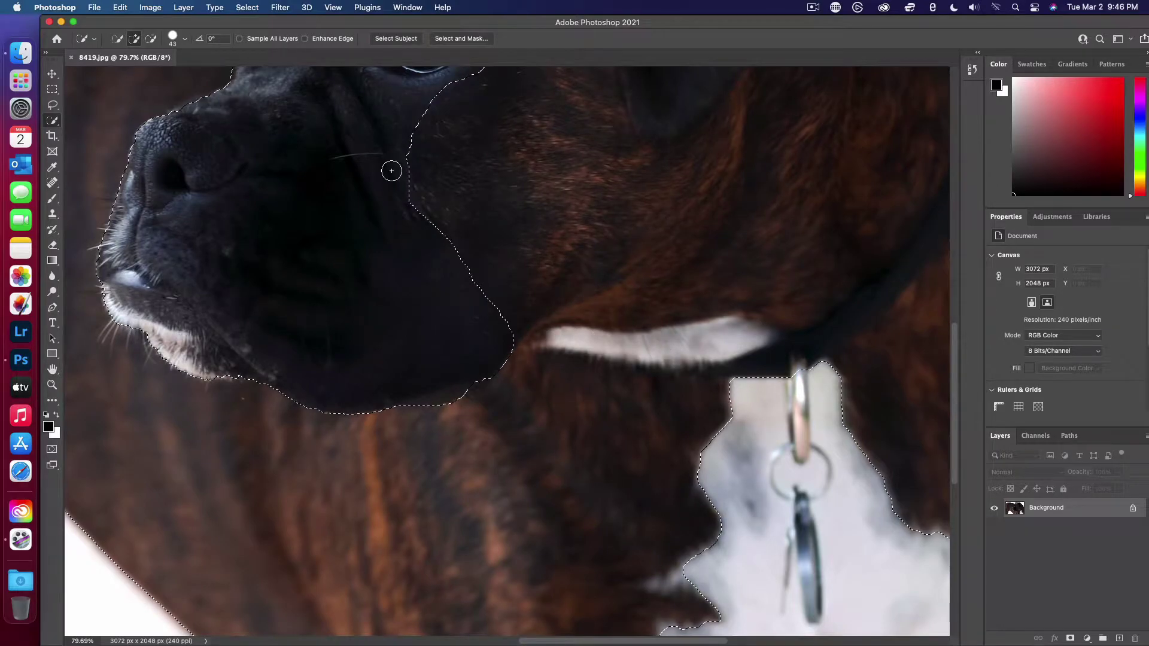
# - Subtract the white fur band behind the dog's jaw, just above the collar, from the selection
pyautogui.press('alt')
pyautogui.moveTo(570, 338); pyautogui.dragTo(563, 336)
pyautogui.click(135, 39)
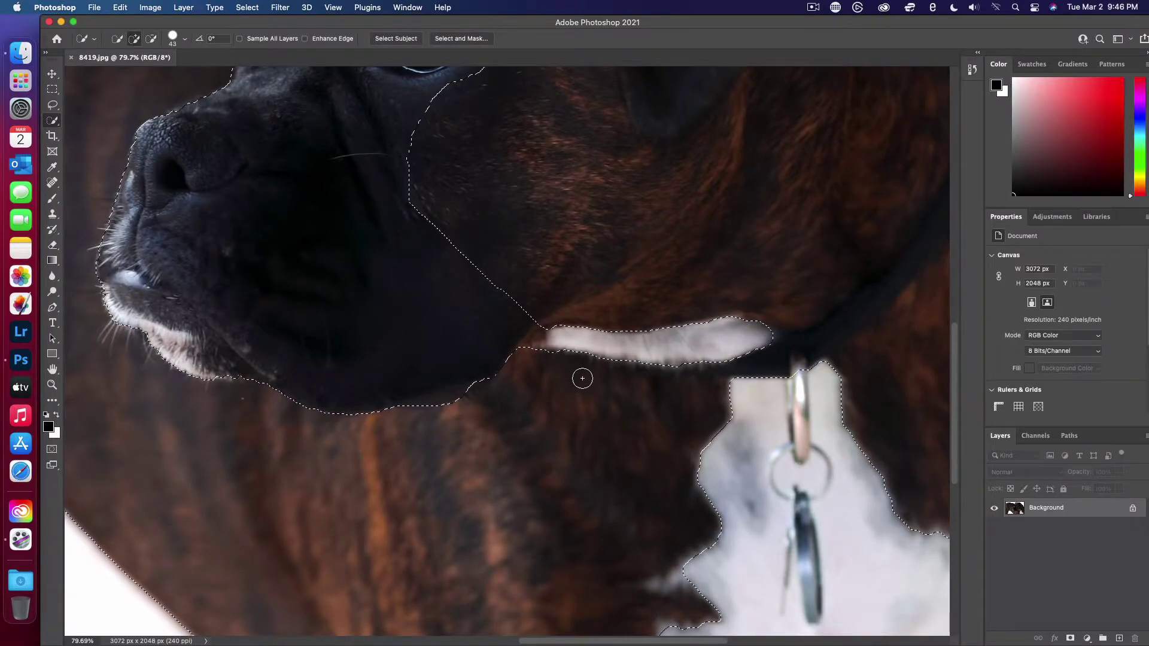
# - Set the brush size to 19 px and add the brown fur gap between the jaw and the white band to the selection
pyautogui.scroll(3, 536, 328)
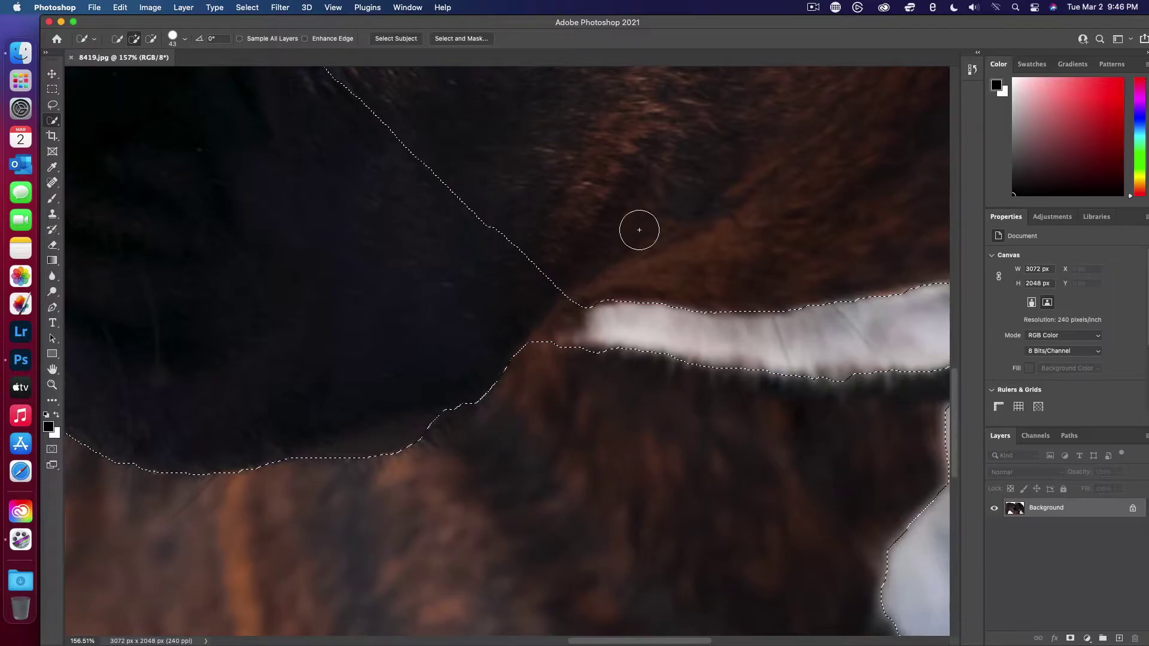
pyautogui.click(184, 39)
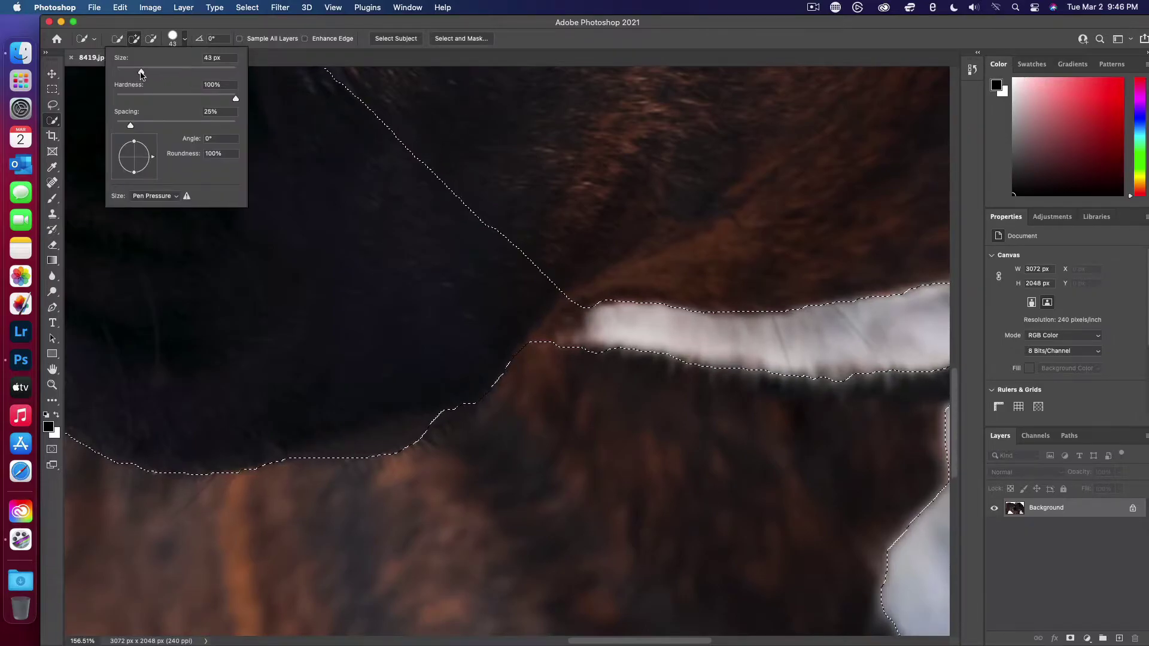
pyautogui.moveTo(127, 72); pyautogui.dragTo(126, 72)
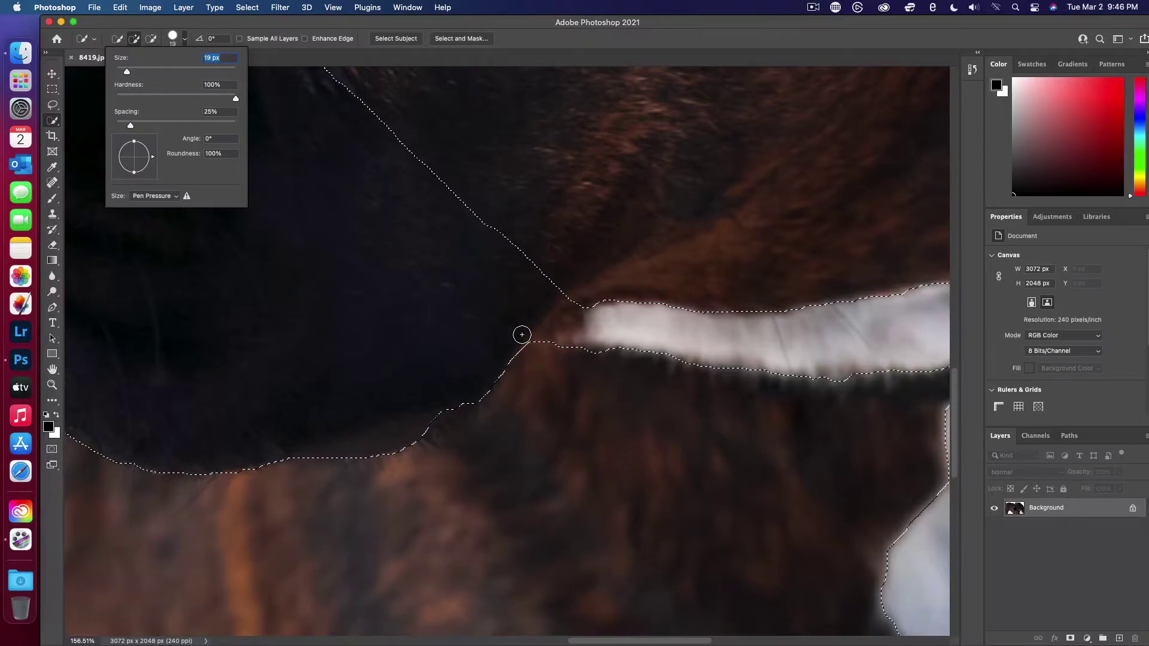
pyautogui.click(570, 305)
pyautogui.moveTo(570, 304); pyautogui.dragTo(504, 347)
pyautogui.scroll(-5, 504, 347)
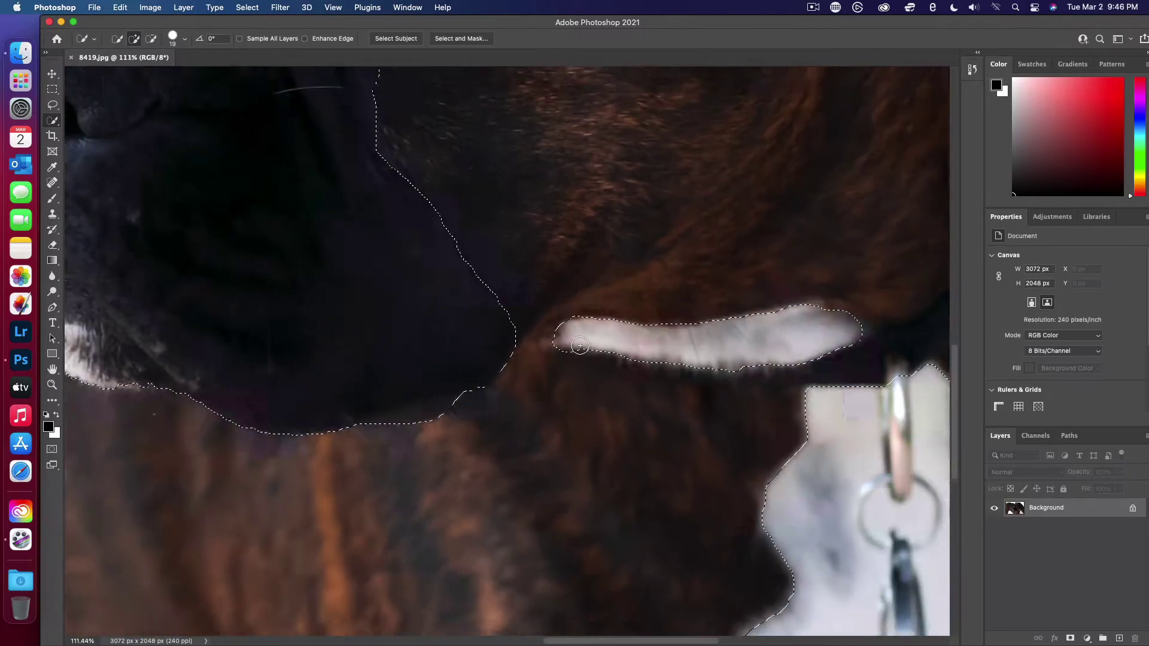
pyautogui.scroll(-2, 580, 346)
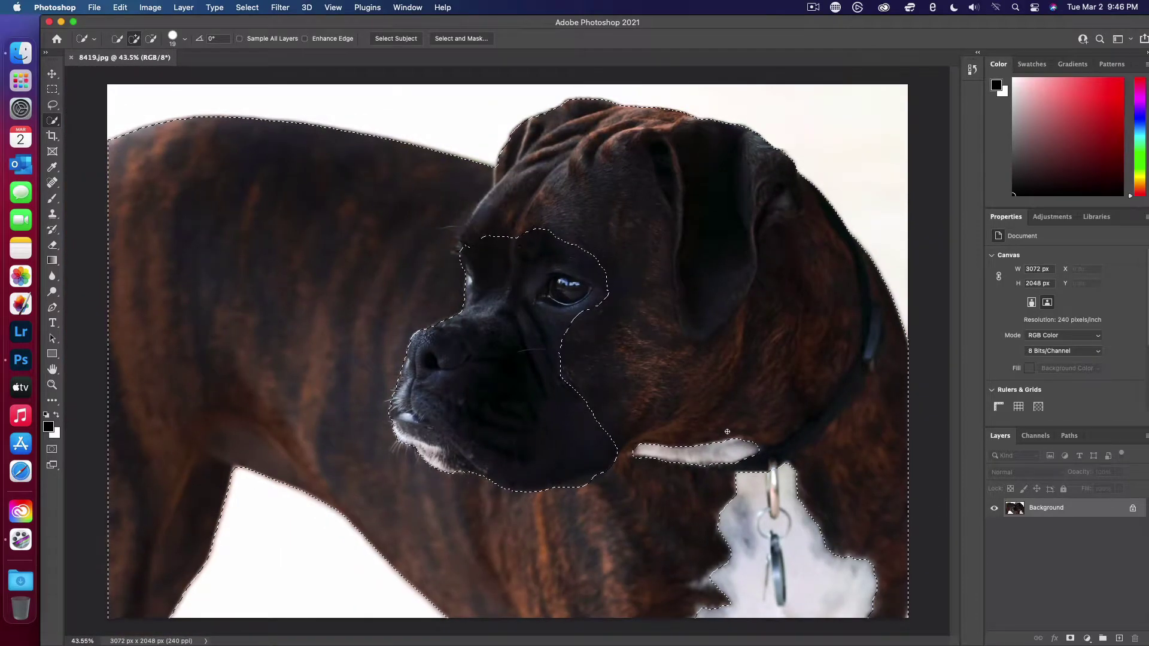
# - Subtract the front of the dark collar, between the white fur band and the tag ring, from the selection
pyautogui.scroll(4, 727, 432)
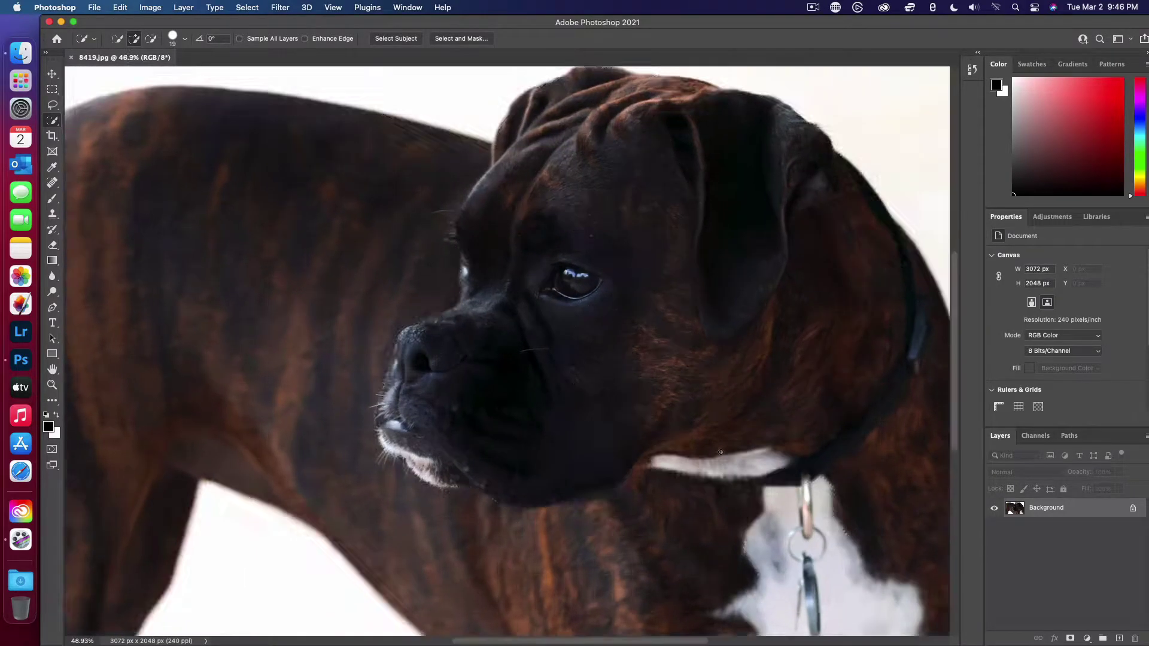
pyautogui.hscroll(10, 797, 499)
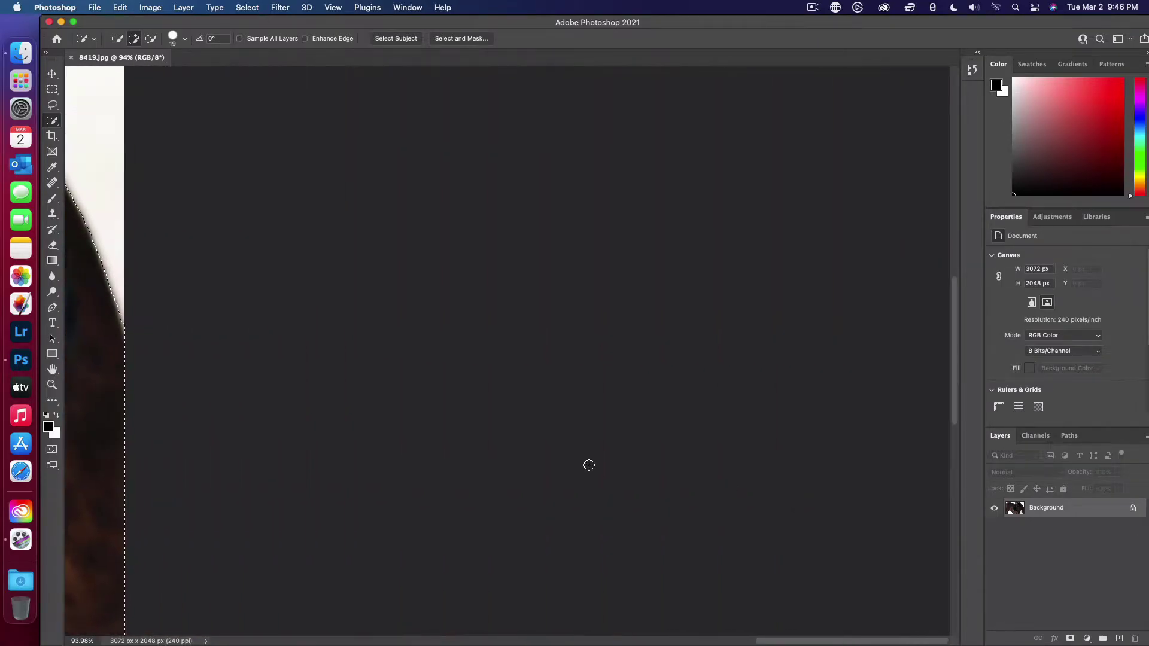
pyautogui.hscroll(-6, 652, 475)
pyautogui.hscroll(-5, 457, 436)
pyautogui.scroll(-3, 456, 436)
pyautogui.hscroll(3, 457, 436)
pyautogui.scroll(1, 457, 436)
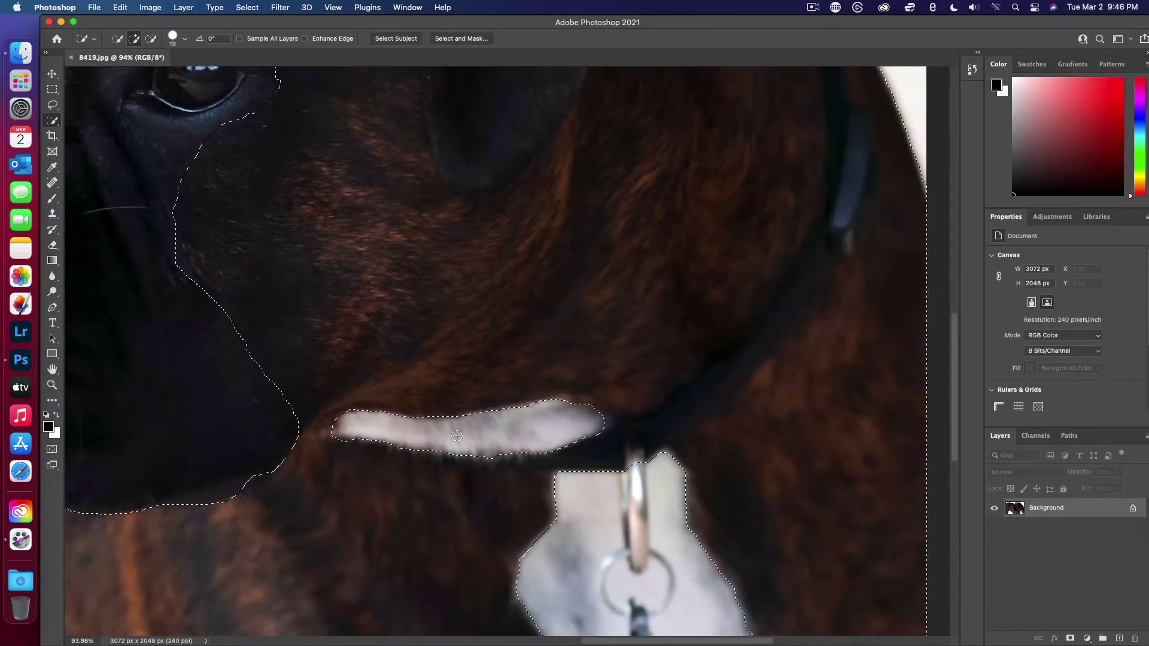
pyautogui.click(153, 40)
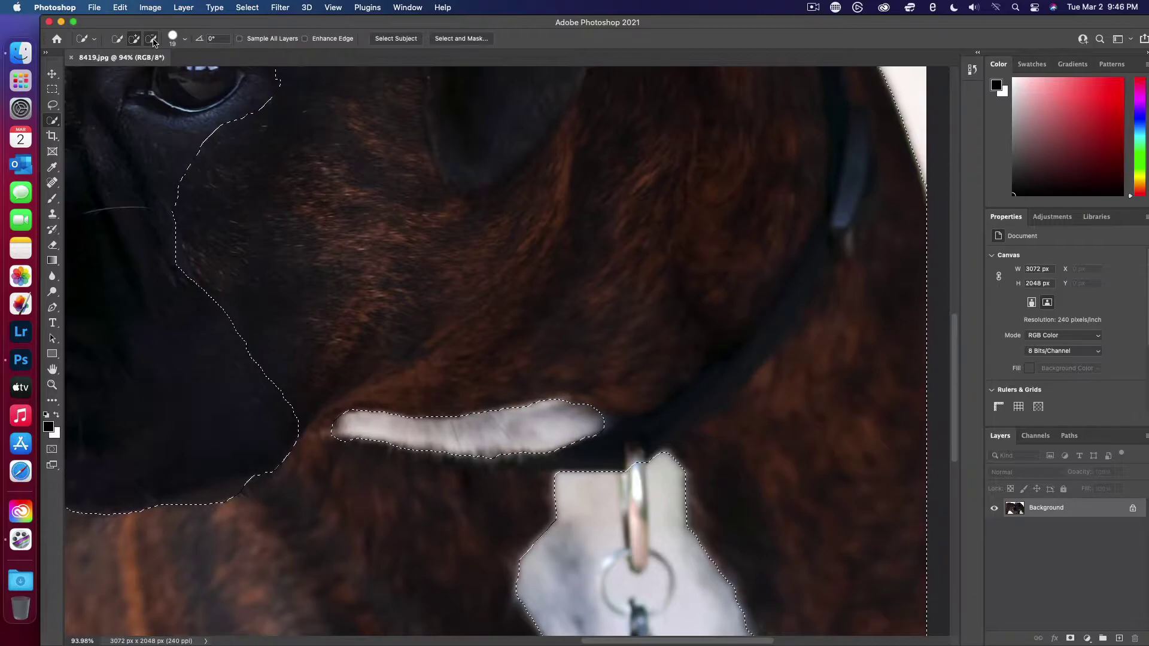
pyautogui.moveTo(554, 458); pyautogui.dragTo(588, 455)
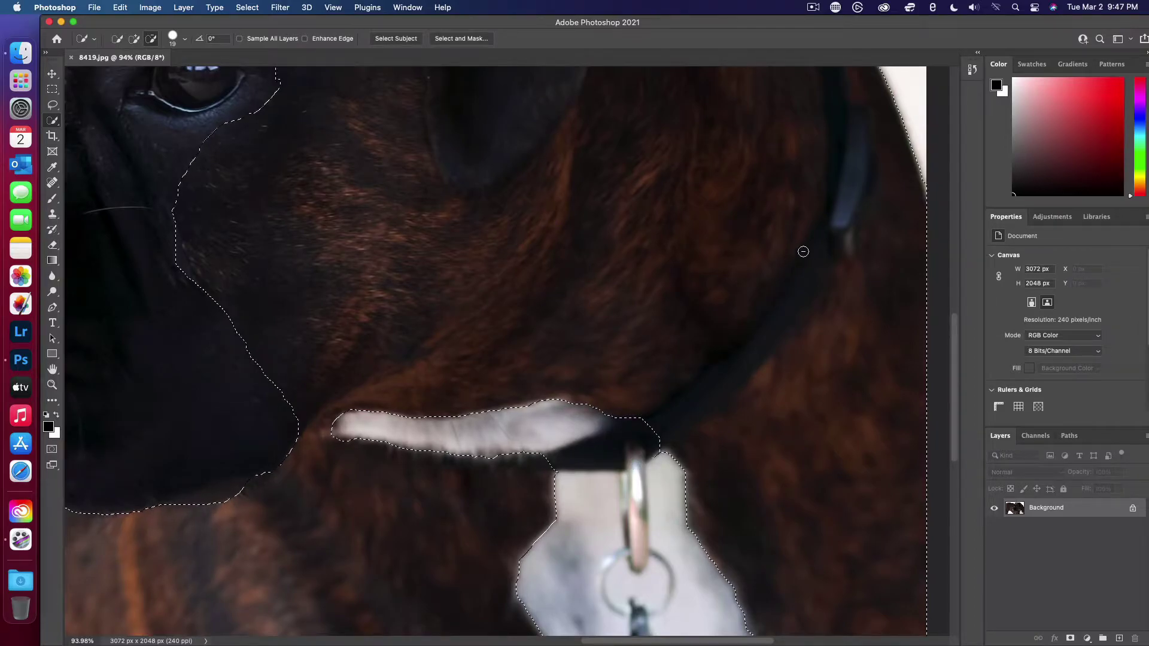
# - Subtract a further stretch of the collar strap beyond the tag ring and reduce the brush size to 10 px
pyautogui.scroll(3, 803, 252)
pyautogui.hscroll(3, 804, 251)
pyautogui.hscroll(2, 803, 251)
pyautogui.scroll(1, 803, 252)
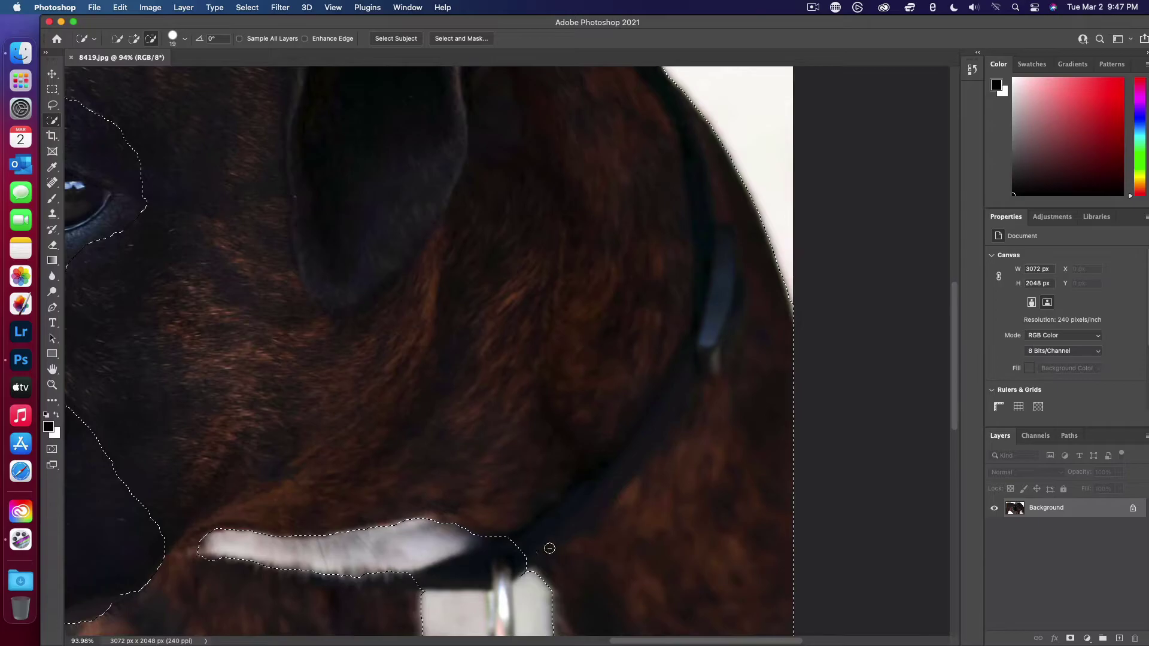
pyautogui.scroll(3, 526, 542)
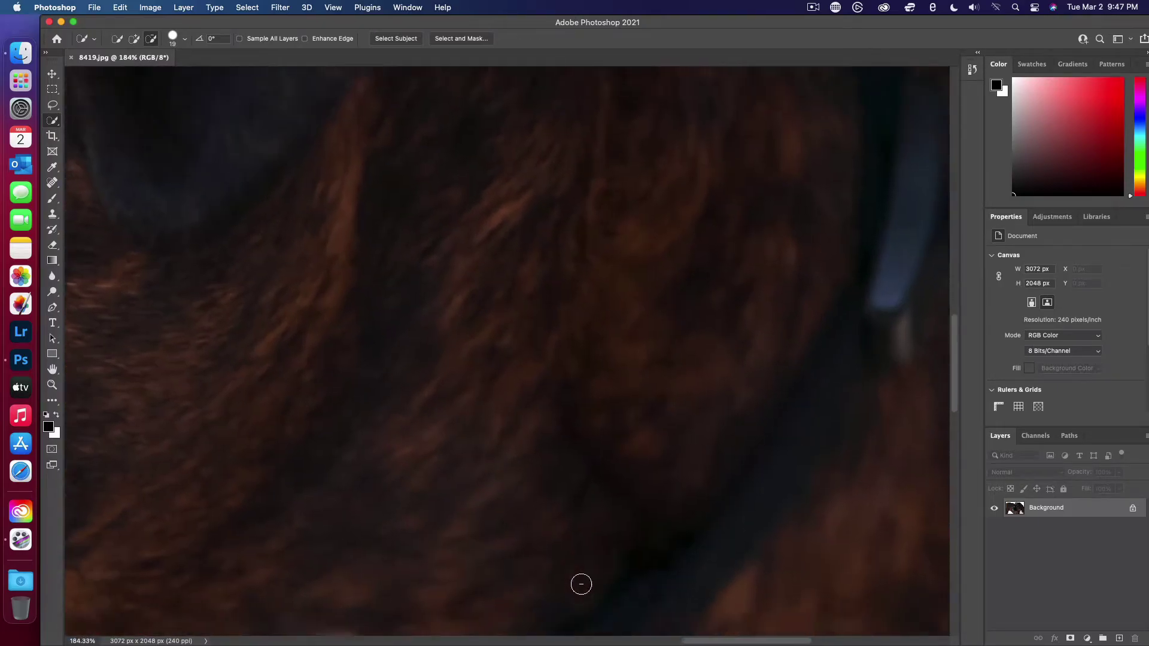
pyautogui.scroll(-2, 580, 582)
pyautogui.hscroll(1, 580, 582)
pyautogui.moveTo(464, 553)
pyautogui.mouseDown()
pyautogui.moveTo(451, 562)
pyautogui.moveTo(536, 507)
pyautogui.mouseUp()
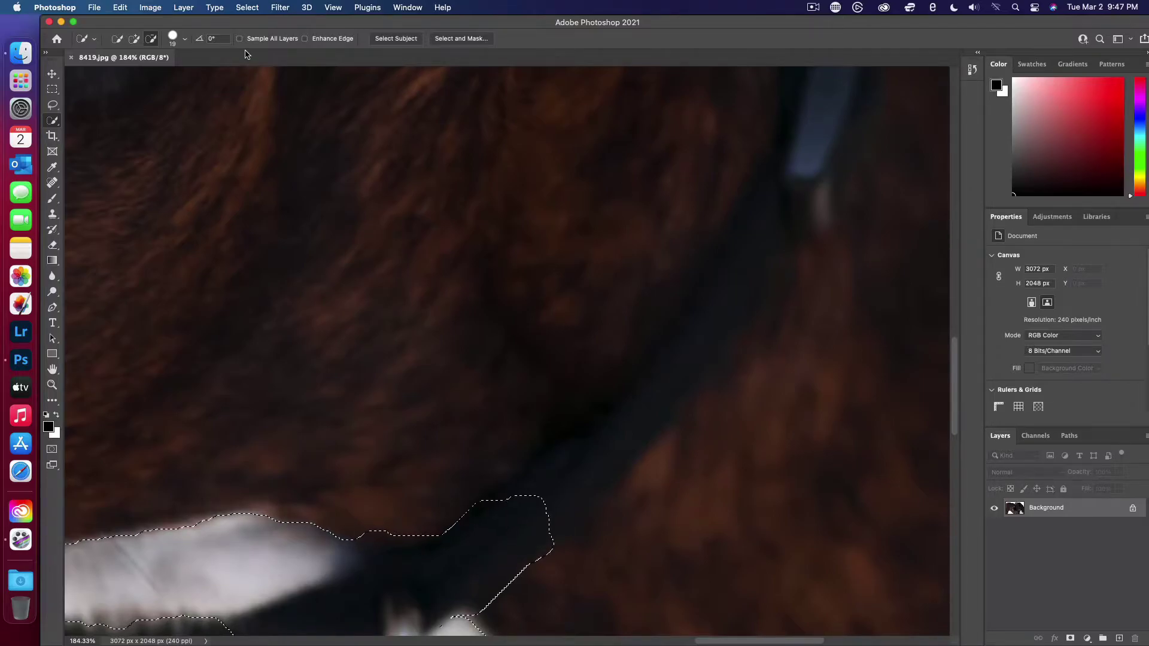
pyautogui.click(186, 39)
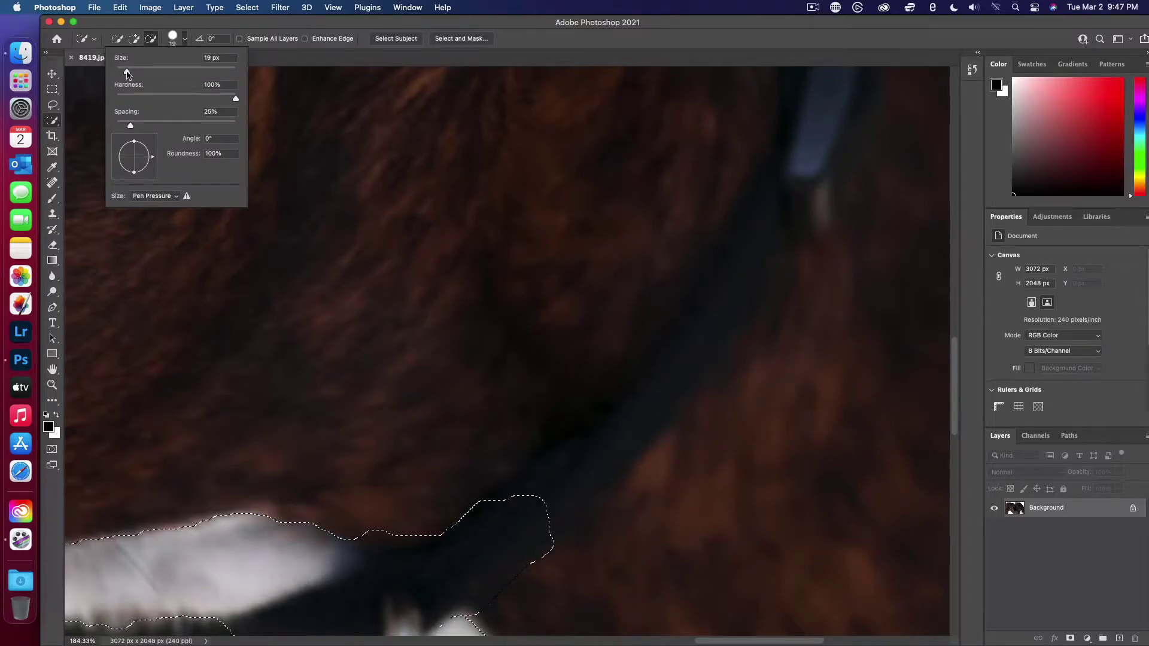
pyautogui.click(527, 484)
# - Try to subtract the remaining collar strap up to the blue buckle strip from the selection
pyautogui.moveTo(531, 482); pyautogui.dragTo(583, 444)
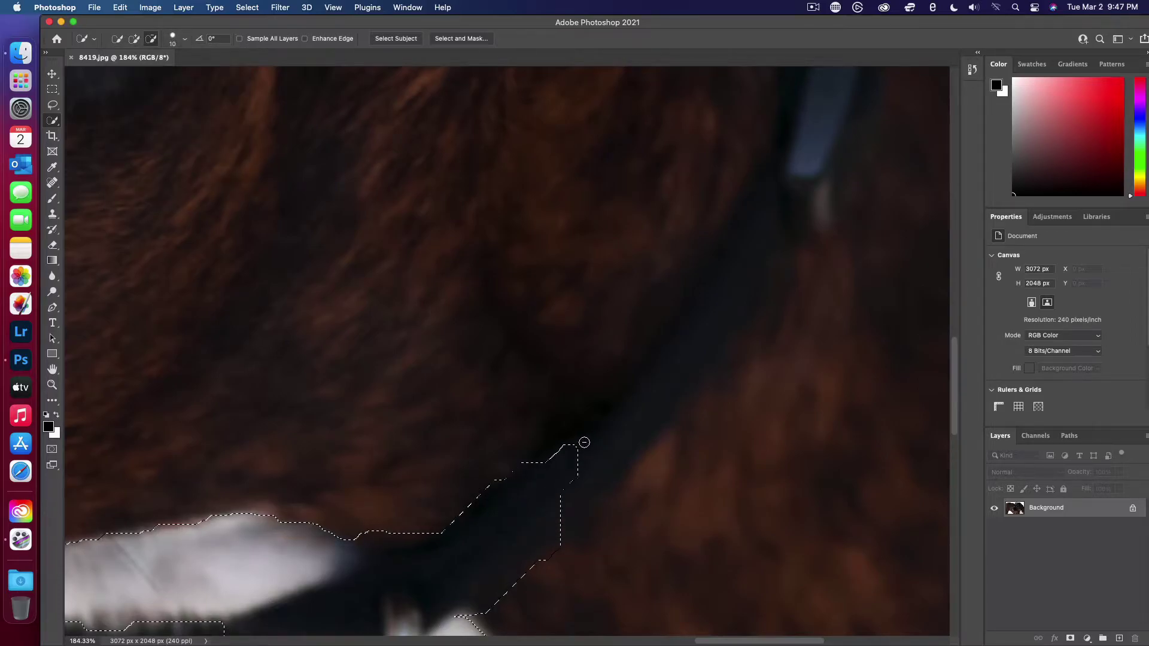
pyautogui.moveTo(701, 323); pyautogui.dragTo(729, 272)
pyautogui.scroll(-5, 730, 264)
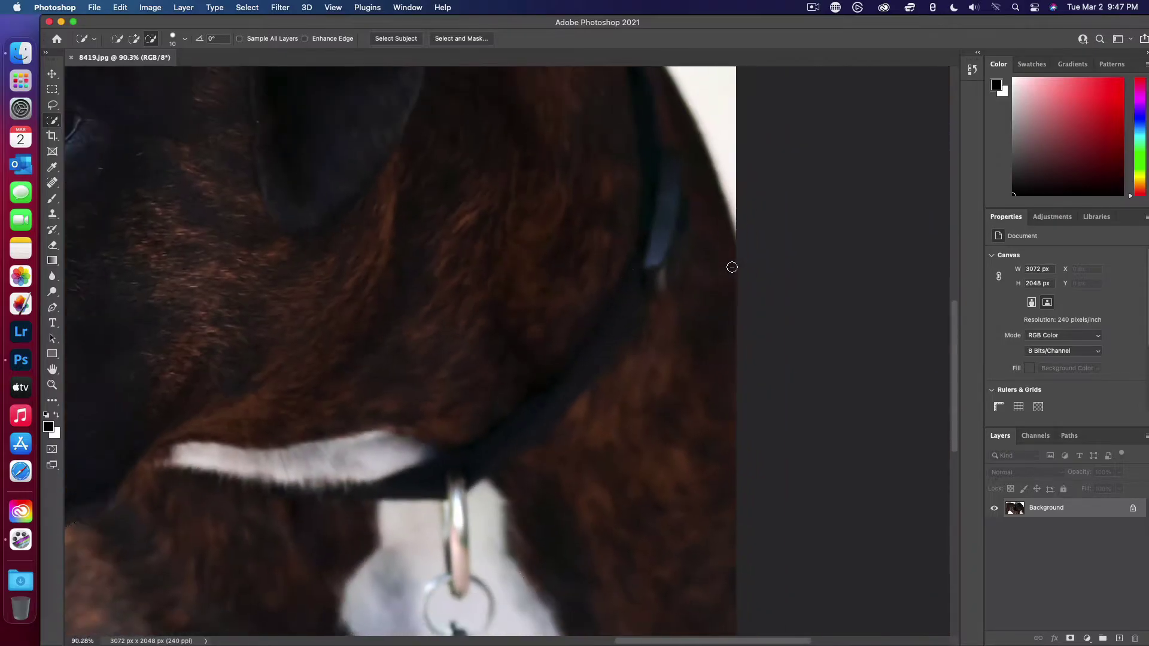
pyautogui.scroll(1, 507, 478)
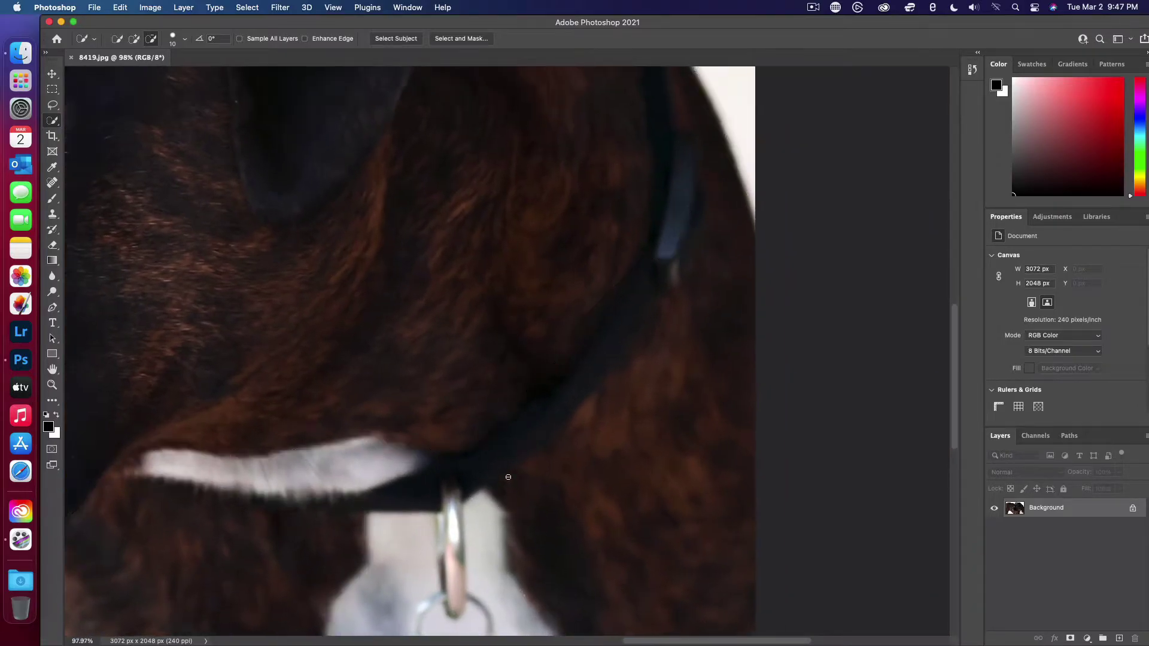
pyautogui.moveTo(508, 477)
pyautogui.mouseDown()
pyautogui.moveTo(590, 410)
pyautogui.moveTo(651, 288)
pyautogui.mouseUp()
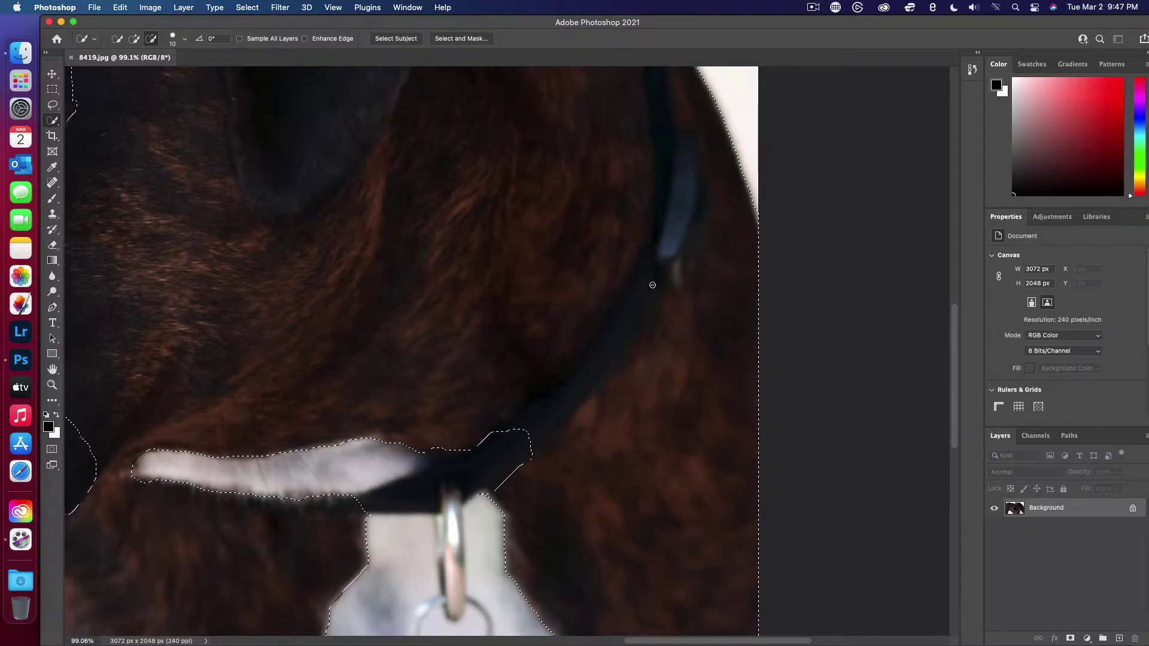
# - Subtract the blue buckle strip on the collar and the dark part just beneath it from the selection
pyautogui.scroll(5, 645, 244)
pyautogui.scroll(4, 645, 244)
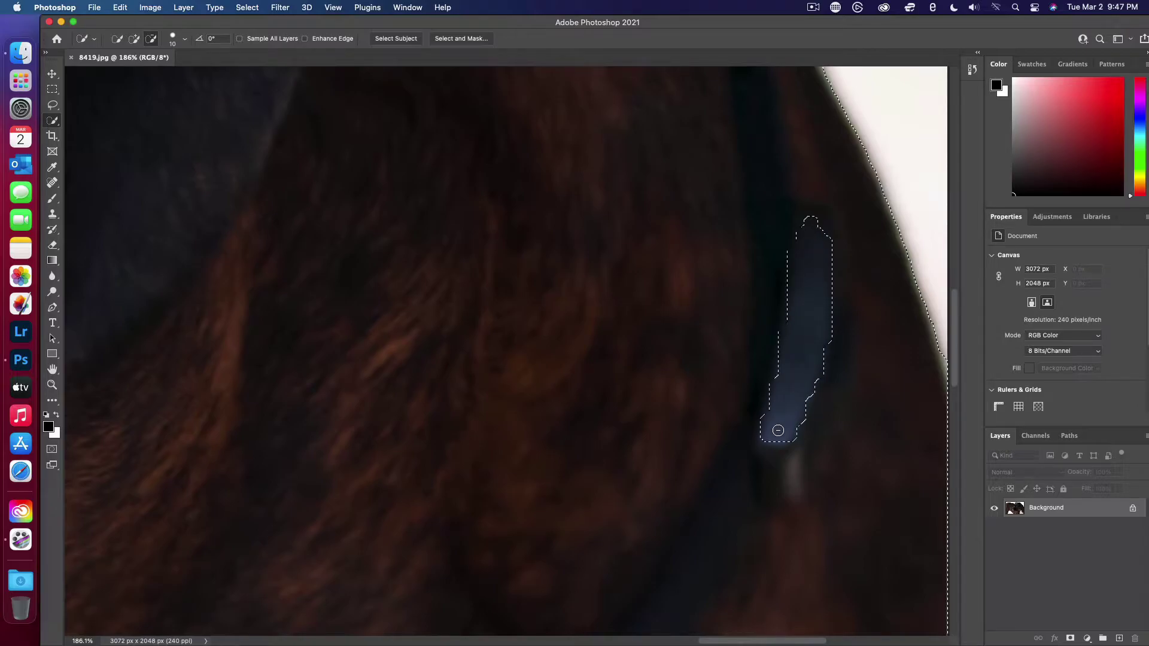
pyautogui.moveTo(778, 462); pyautogui.dragTo(771, 473)
pyautogui.moveTo(793, 469); pyautogui.dragTo(797, 415)
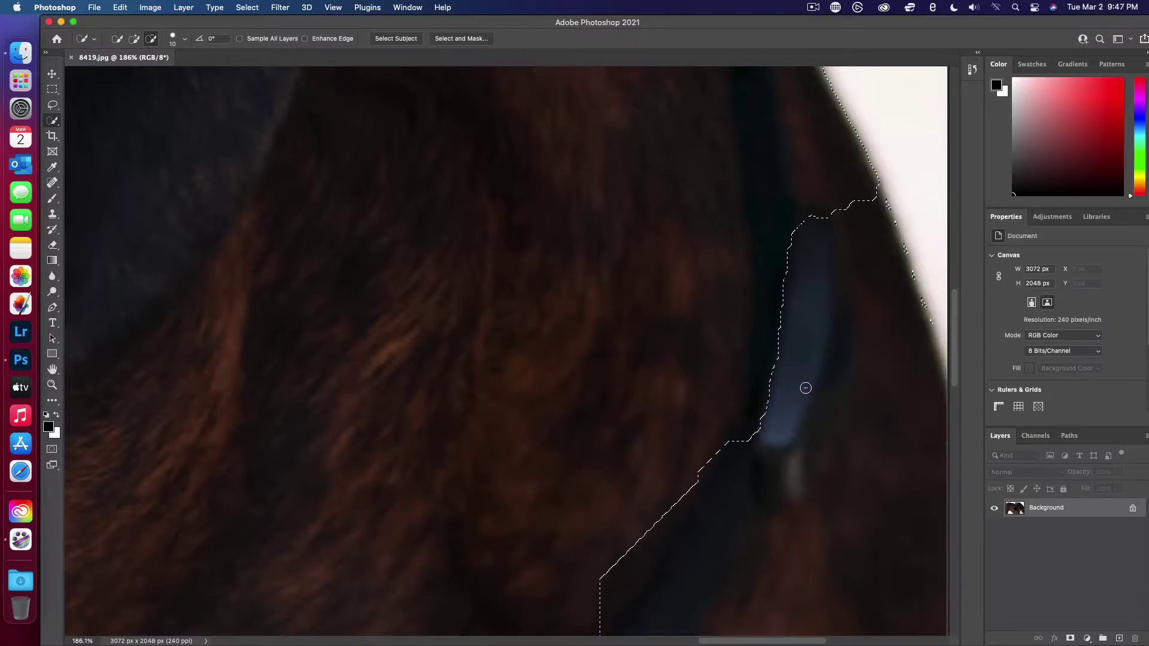
pyautogui.click(806, 389)
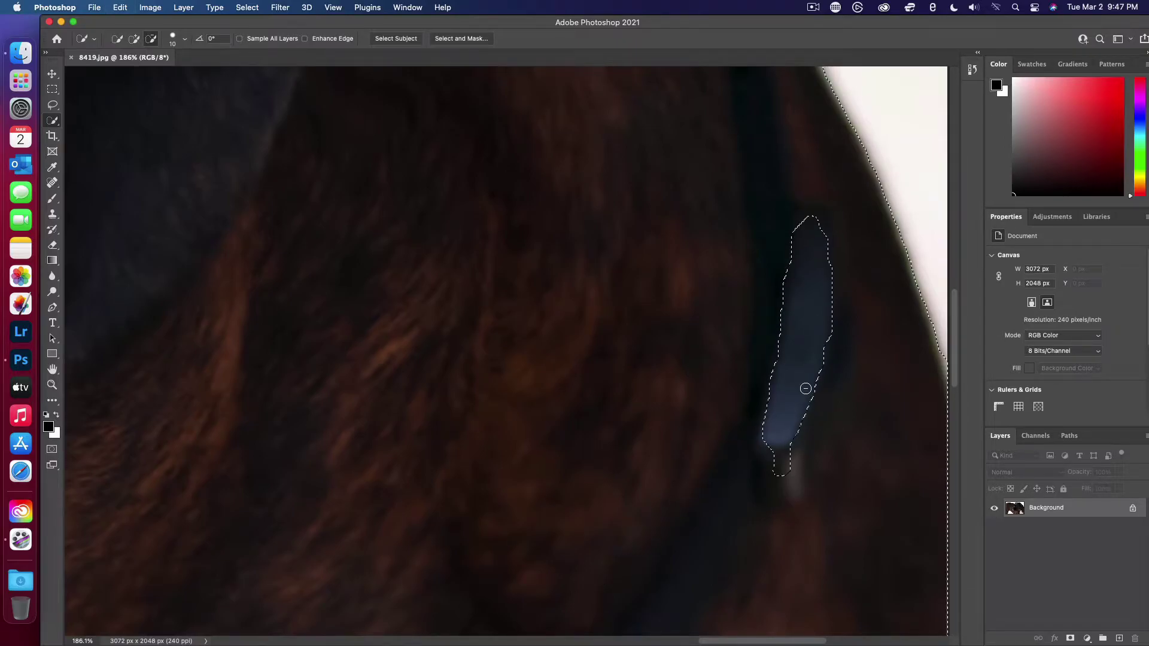
pyautogui.moveTo(813, 423)
pyautogui.mouseDown()
pyautogui.moveTo(777, 483)
pyautogui.moveTo(761, 447)
pyautogui.moveTo(773, 492)
pyautogui.mouseUp()
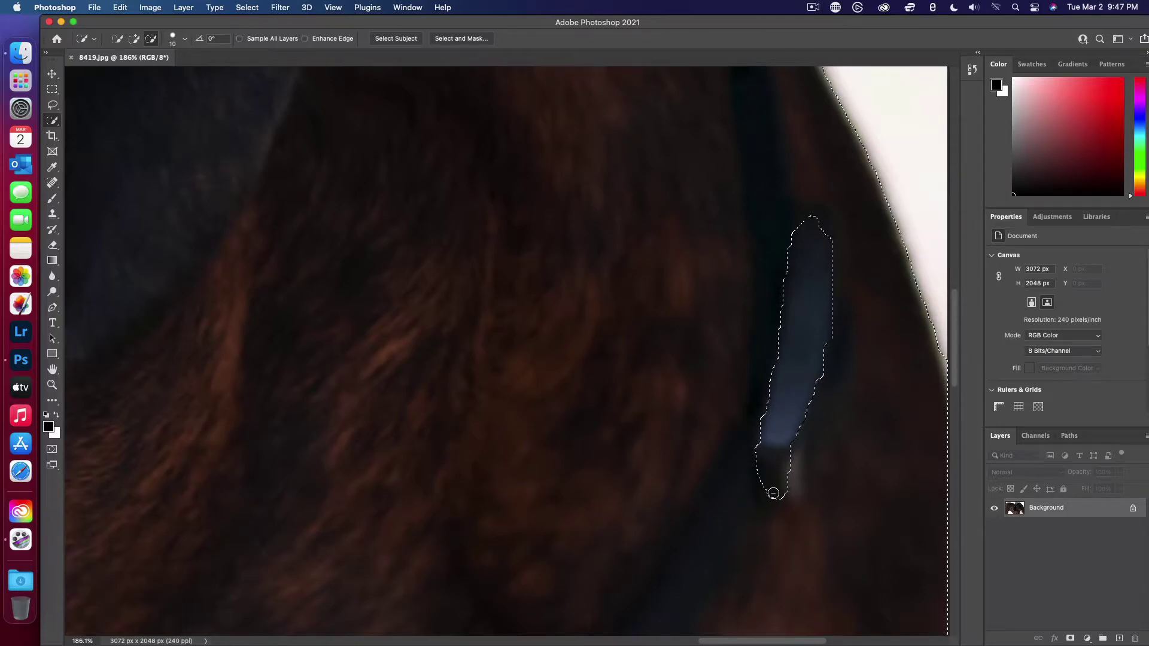
# - Extend the subtracted buckle area over the pale metal tip below the blue strip
pyautogui.moveTo(795, 451)
pyautogui.mouseDown()
pyautogui.moveTo(810, 359)
pyautogui.moveTo(841, 288)
pyautogui.moveTo(836, 325)
pyautogui.mouseUp()
pyautogui.scroll(5, 835, 326)
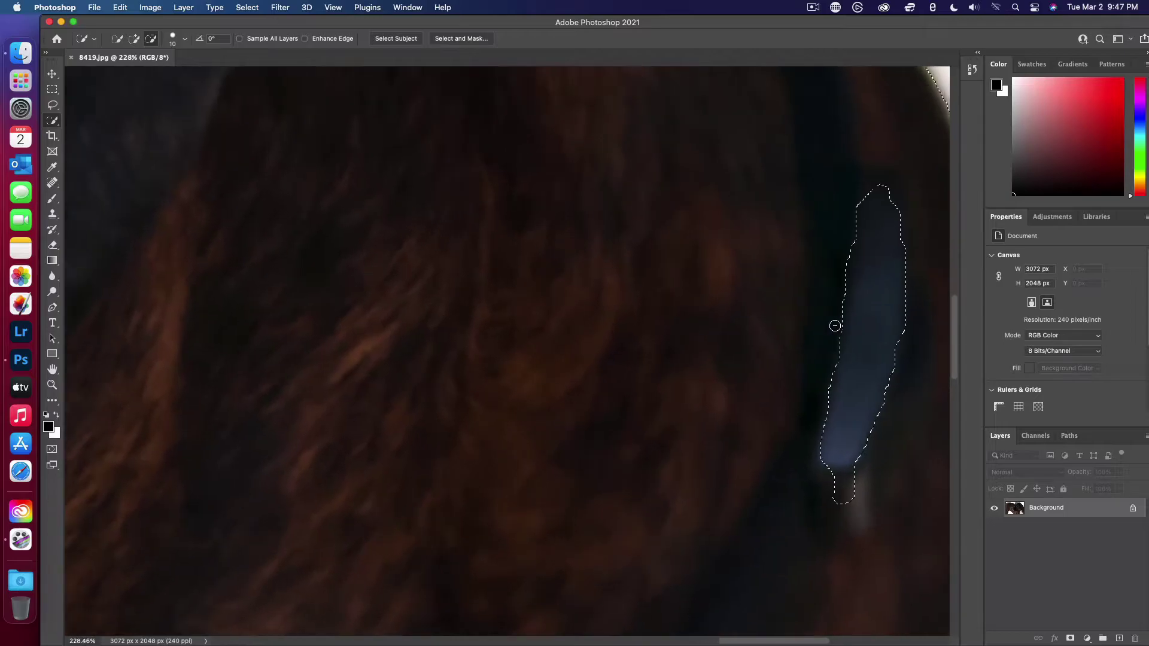
pyautogui.hscroll(4, 835, 326)
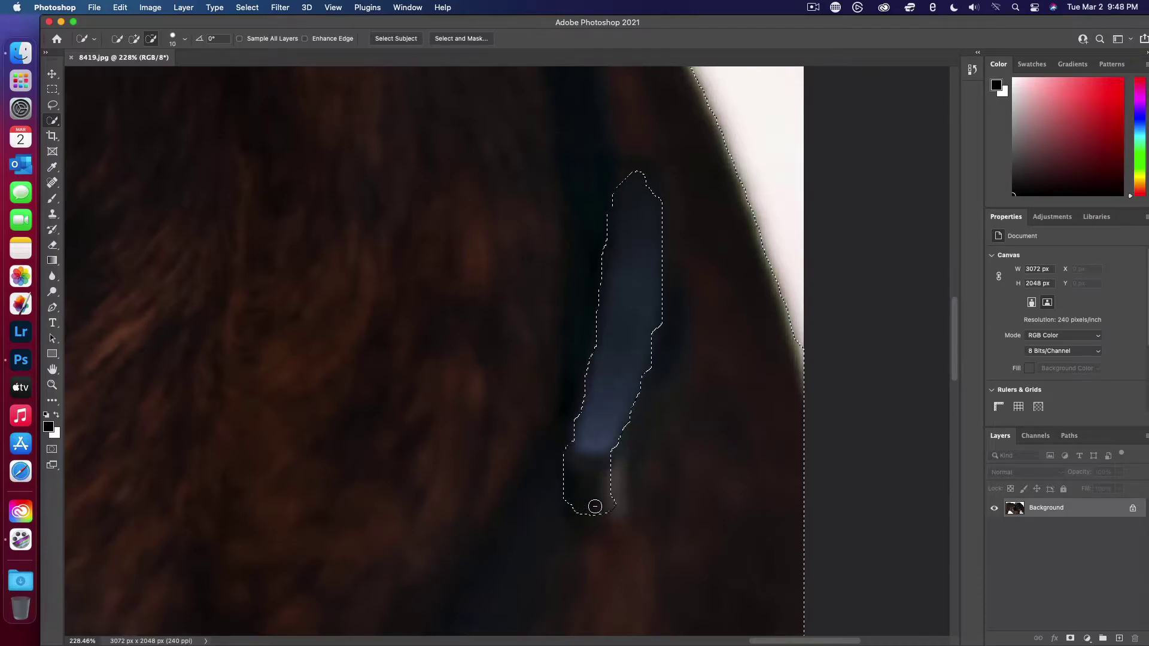
pyautogui.moveTo(610, 504); pyautogui.dragTo(629, 443)
pyautogui.click(629, 428)
pyautogui.scroll(1, 662, 379)
pyautogui.scroll(1, 659, 382)
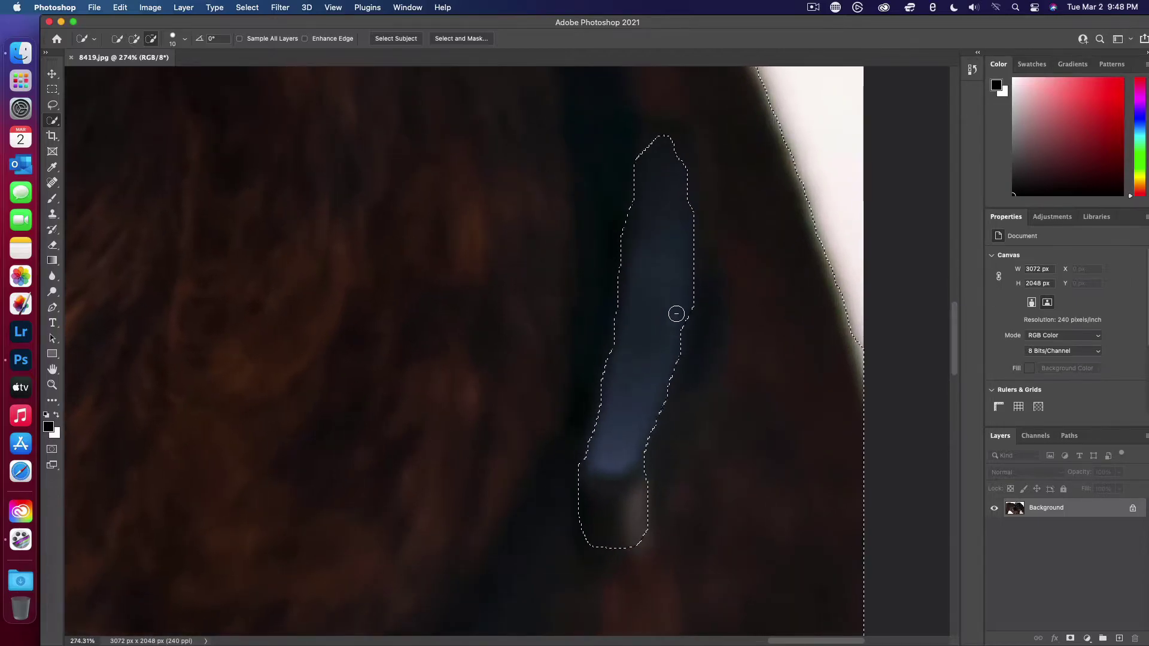
# - Try to subtract the dark collar edge behind the blue strip, reducing the brush size to 4 px
pyautogui.click(700, 258)
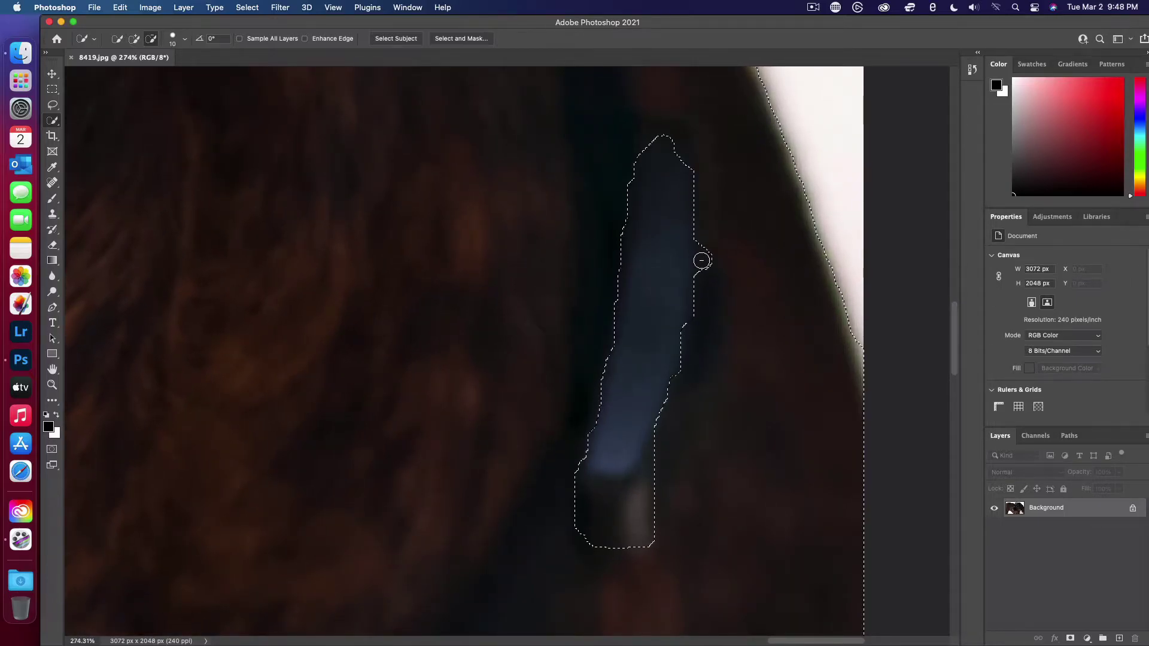
pyautogui.moveTo(700, 259); pyautogui.dragTo(709, 292)
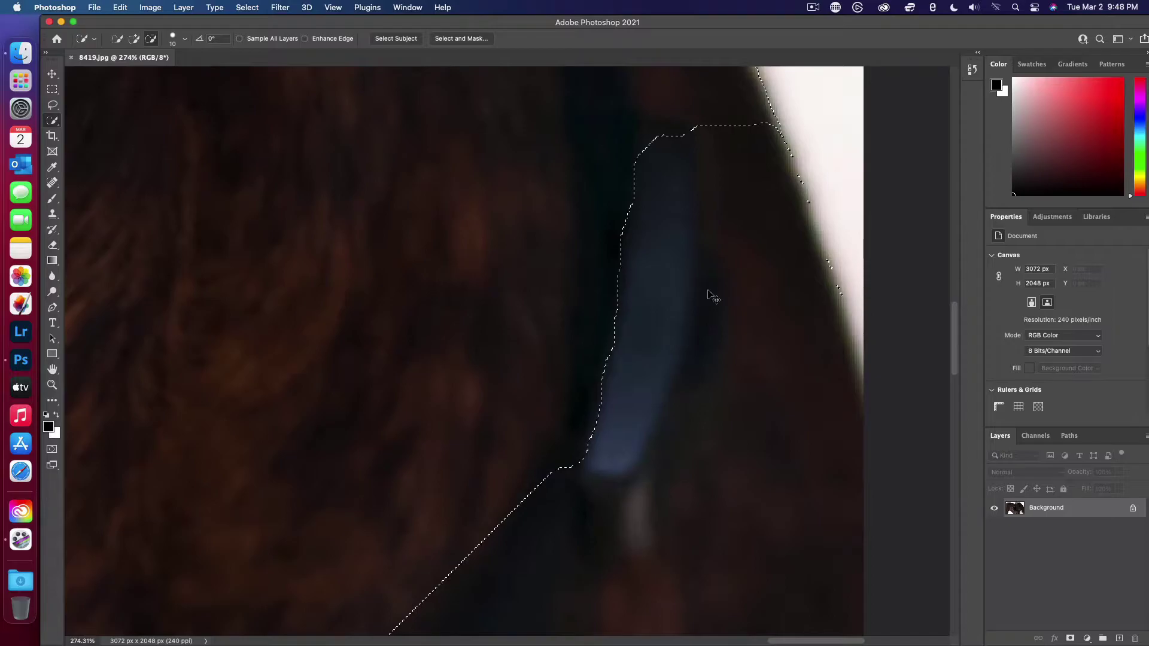
pyautogui.click(173, 39)
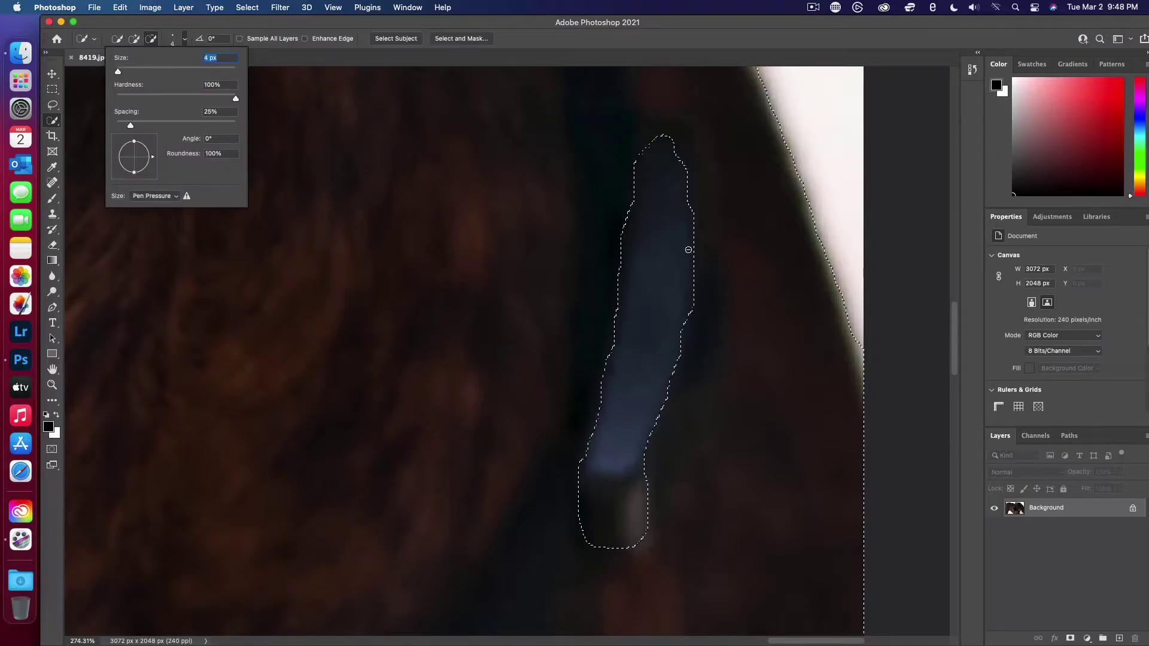
pyautogui.click(698, 259)
pyautogui.moveTo(706, 296); pyautogui.dragTo(712, 332)
pyautogui.click(702, 349)
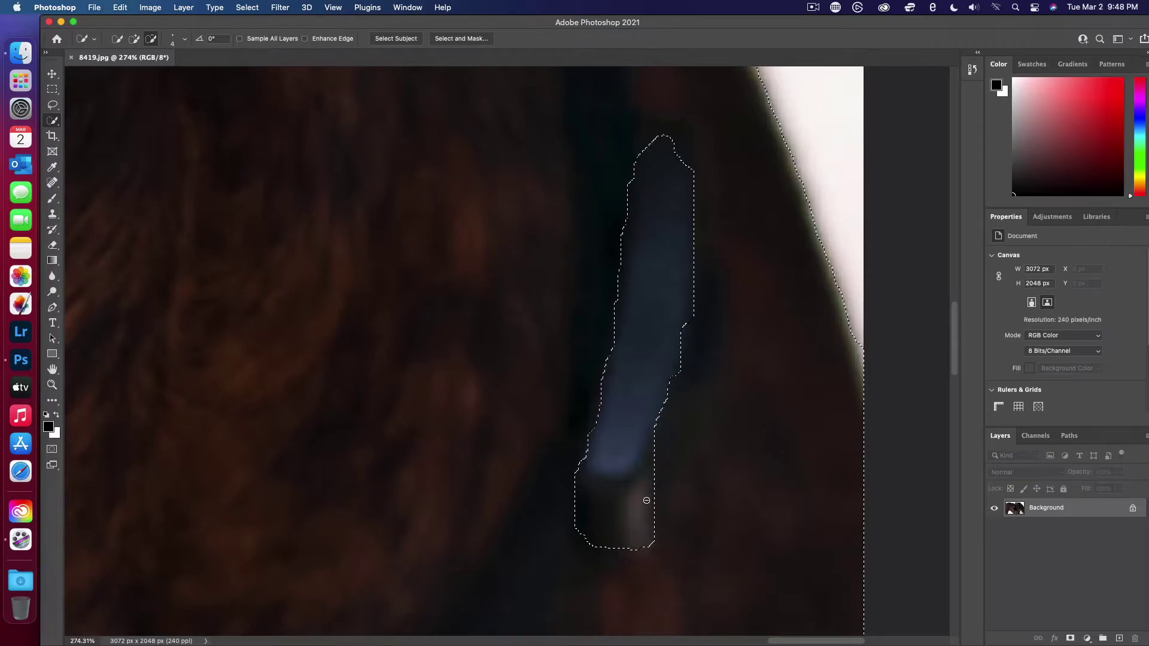
pyautogui.click(660, 443)
pyautogui.press('super+z')
pyautogui.moveTo(662, 436); pyautogui.dragTo(685, 359)
# - Try to extend the subtraction from the collar's front section along the strap with the 4 px brush
pyautogui.scroll(-5, 665, 400)
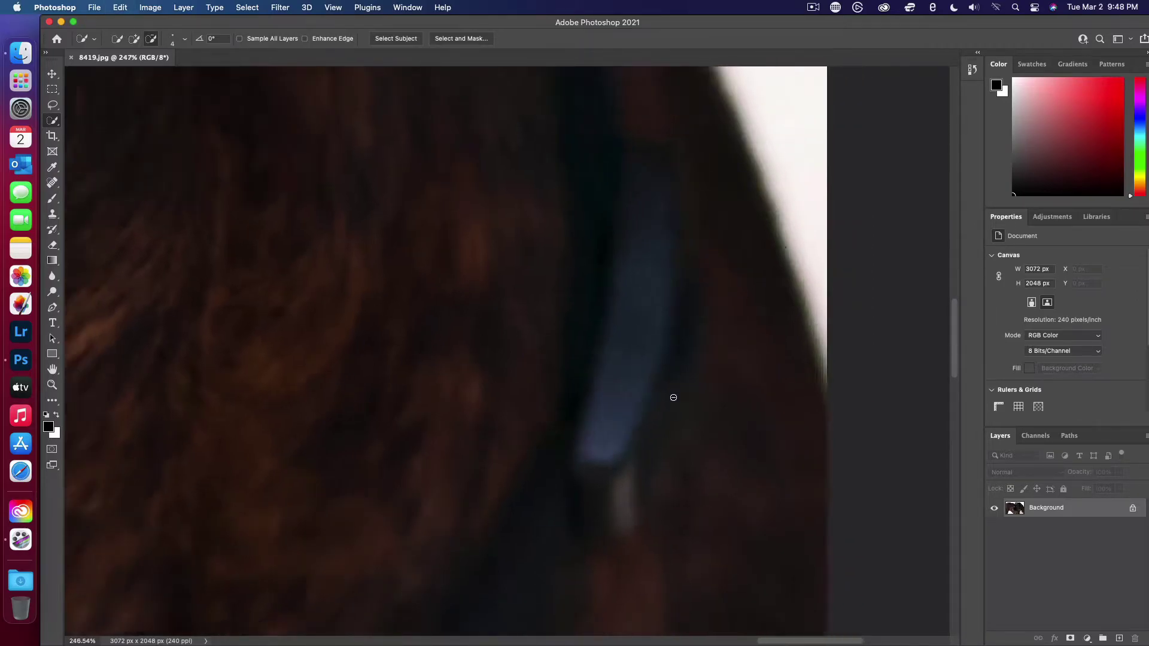
pyautogui.scroll(-8, 673, 398)
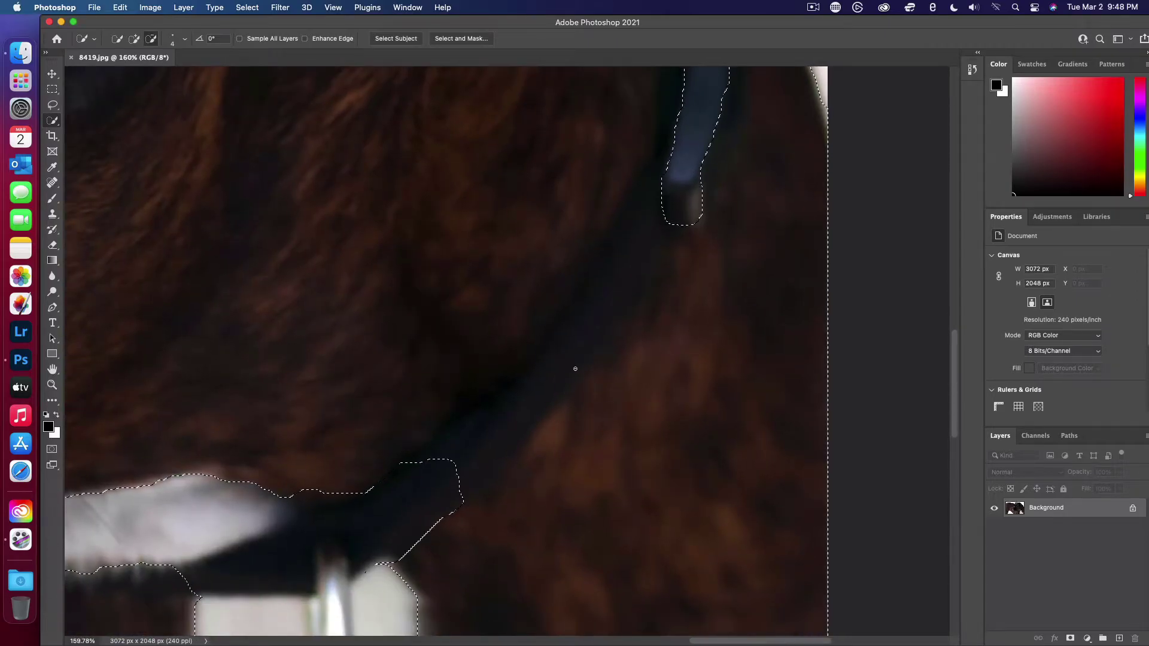
pyautogui.moveTo(465, 469)
pyautogui.mouseDown()
pyautogui.moveTo(444, 456)
pyautogui.moveTo(511, 407)
pyautogui.mouseUp()
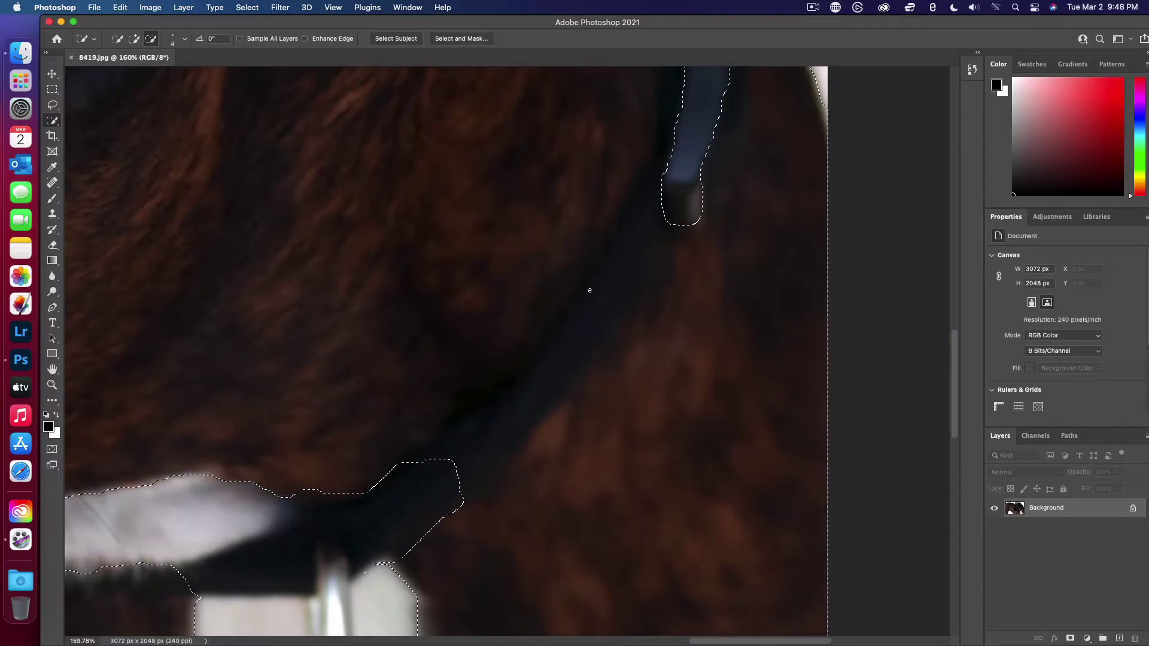
# - Clear the current selection around the dog
pyautogui.scroll(-3, 589, 291)
pyautogui.scroll(-5, 589, 290)
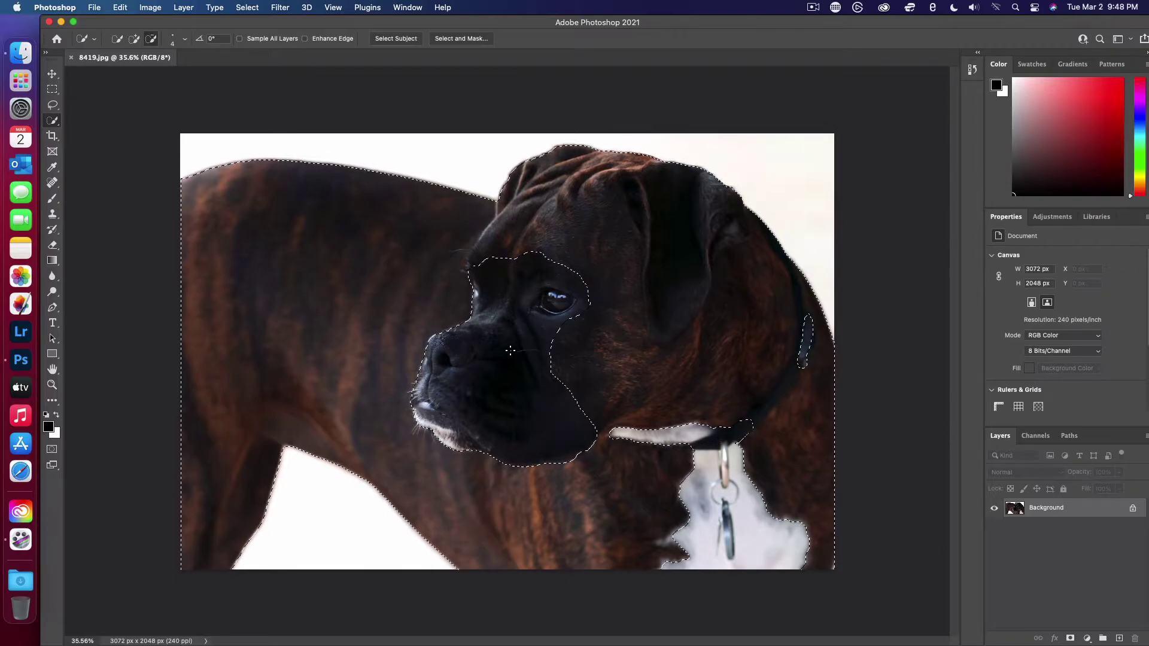
pyautogui.scroll(5, 510, 351)
pyautogui.scroll(2, 511, 350)
pyautogui.scroll(-4, 510, 350)
pyautogui.press('super+d')
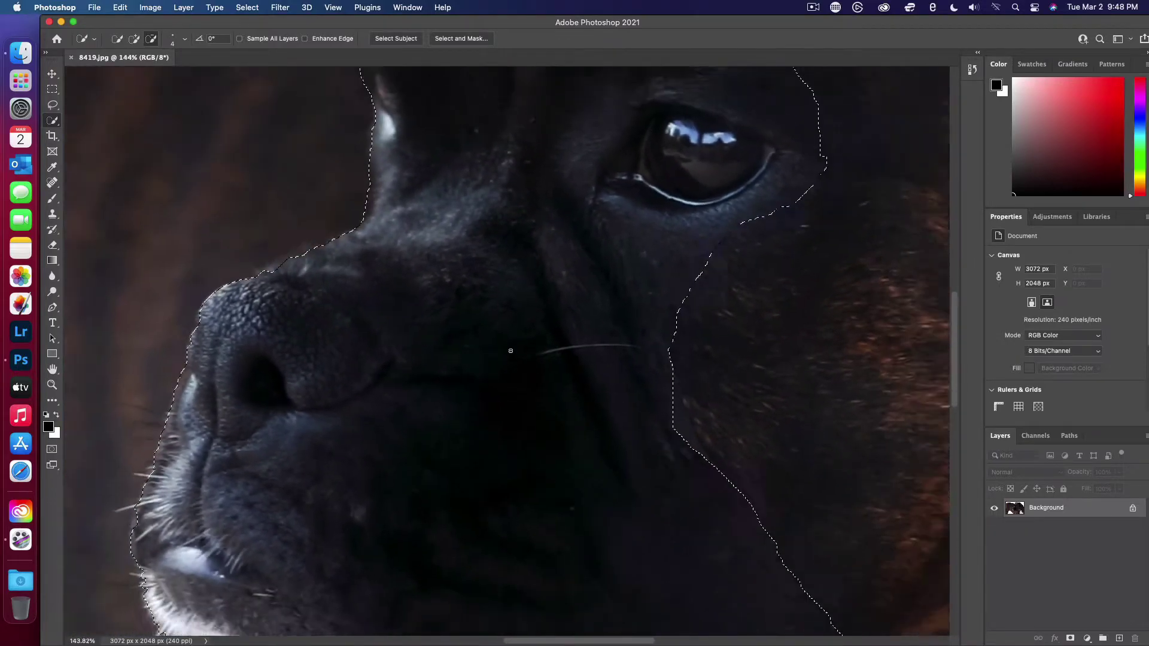
# - Restore the last fur selection and create a Hue/Saturation adjustment layer from it with the default settings
pyautogui.scroll(-1, 511, 351)
pyautogui.press('super+shift+d')
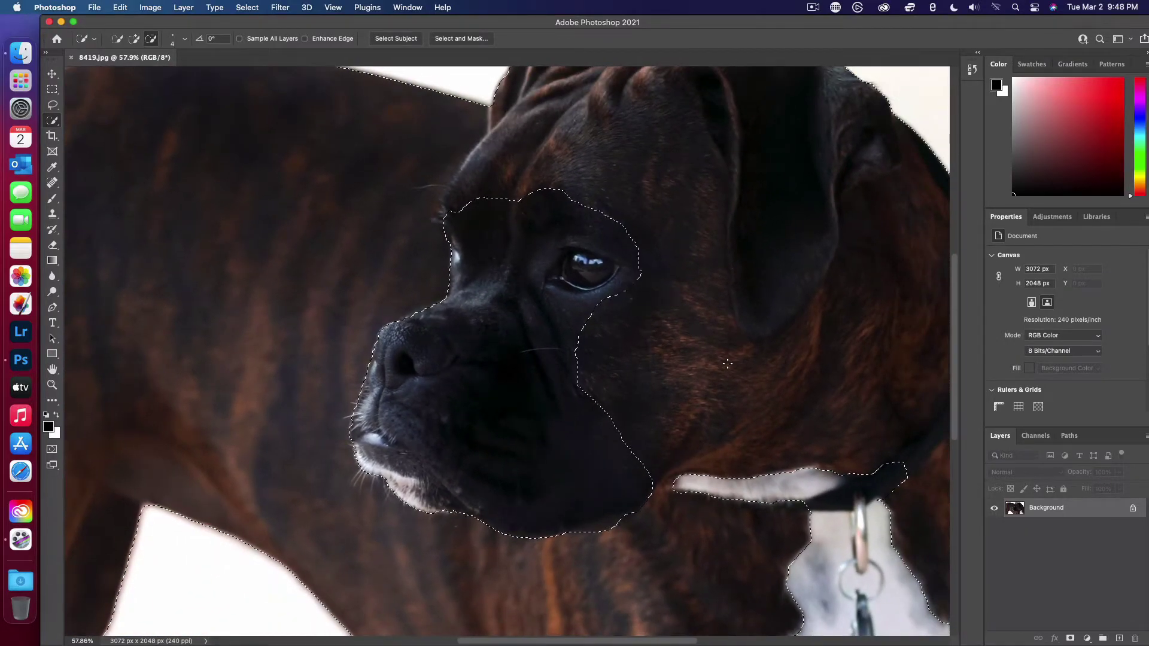
pyautogui.click(184, 8)
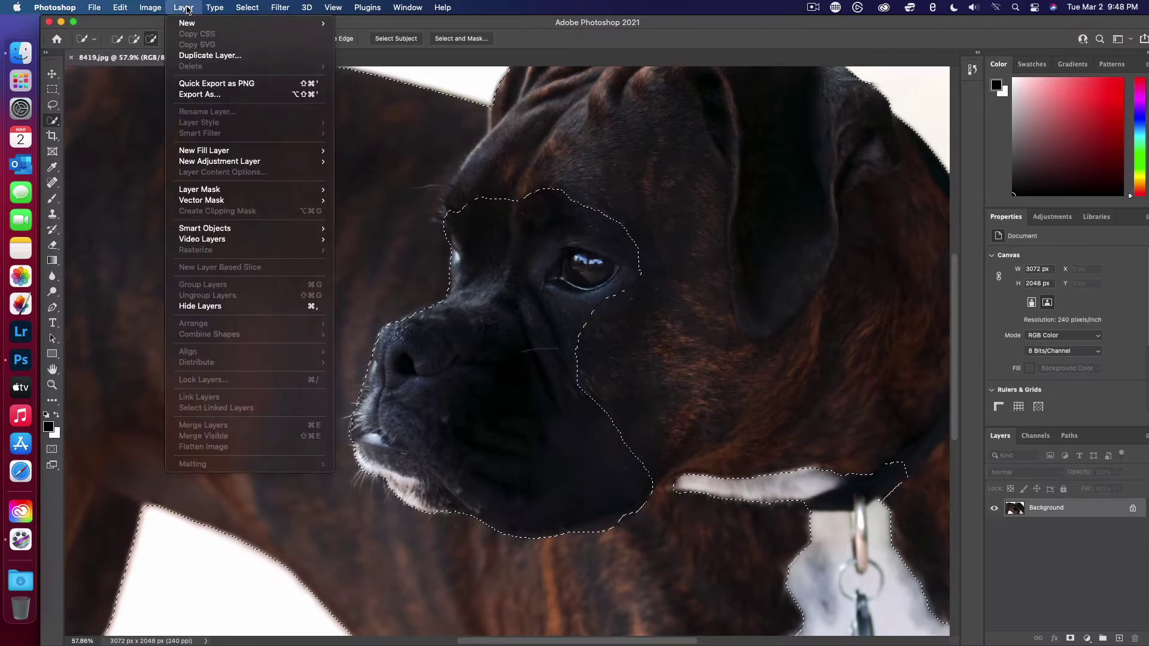
pyautogui.moveTo(213, 165)
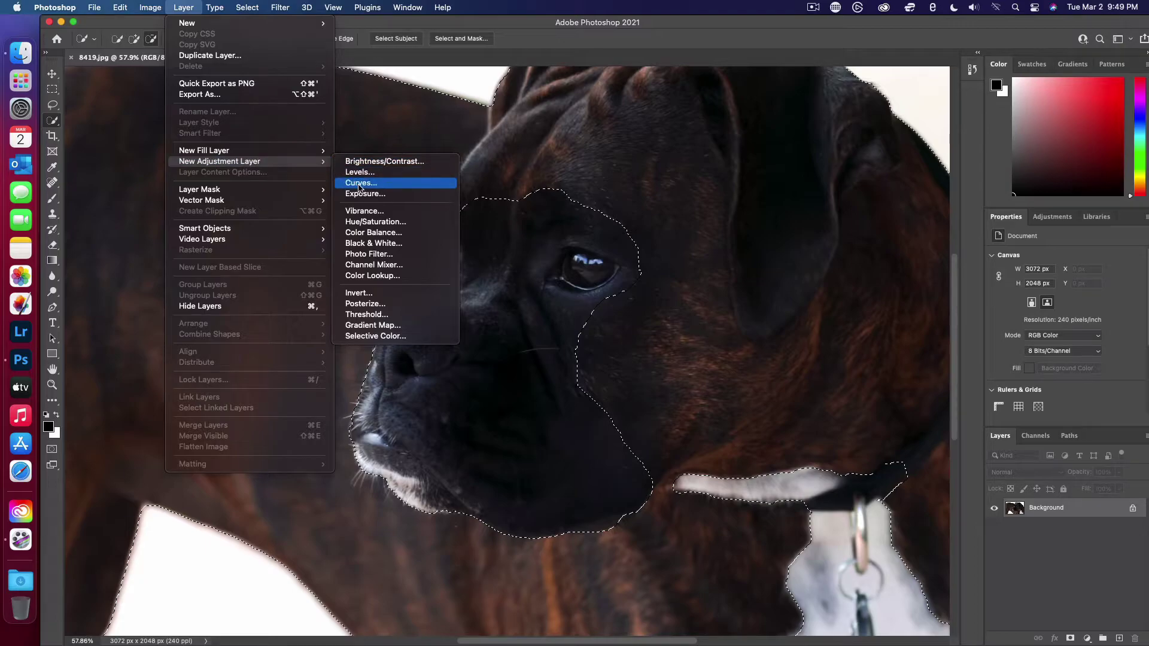
pyautogui.click(374, 221)
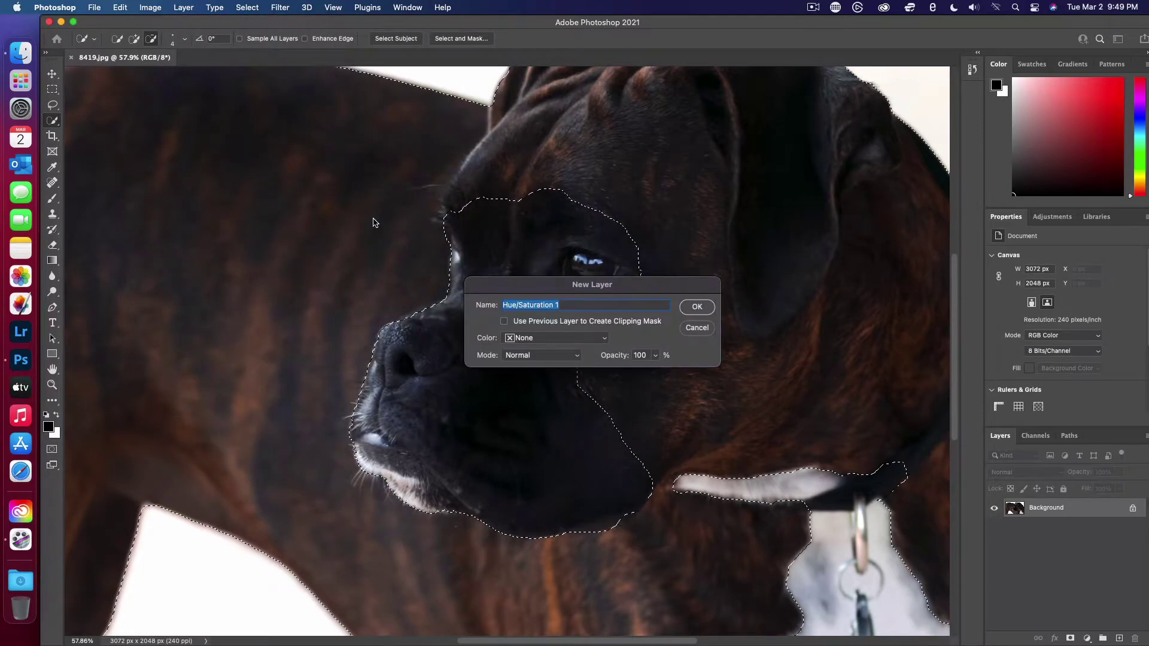
pyautogui.click(696, 307)
pyautogui.scroll(-5, 767, 389)
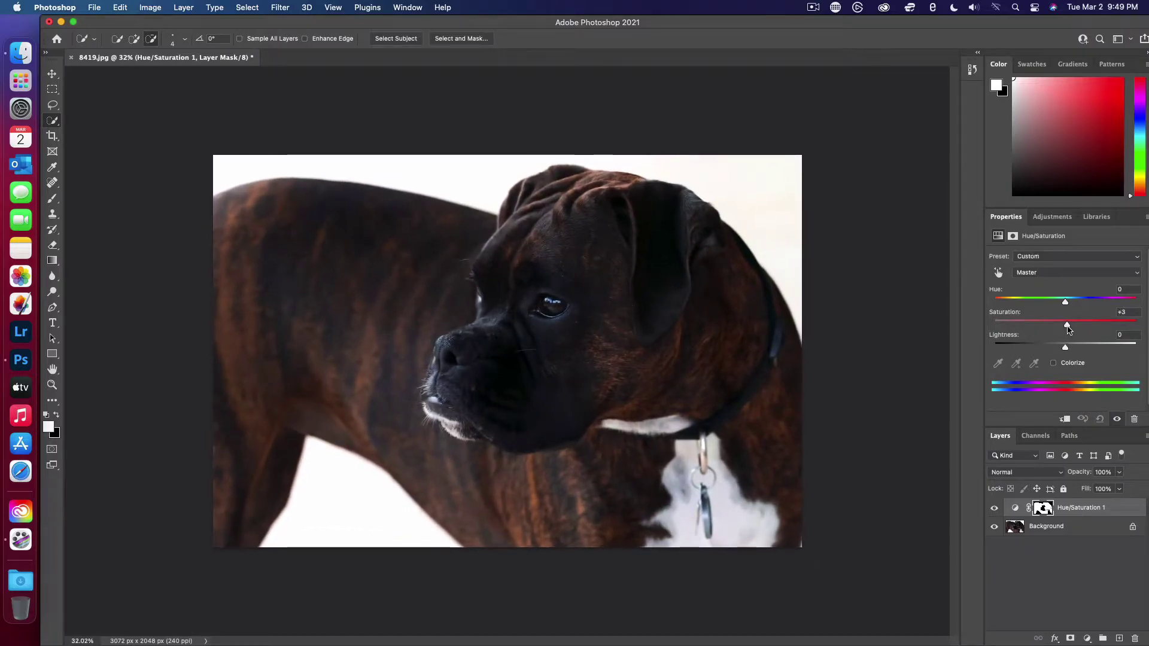
# - Try a Hue of -26 with Saturation at 0 on the dog's fur
pyautogui.moveTo(1091, 326); pyautogui.dragTo(1088, 326)
pyautogui.moveTo(1067, 304); pyautogui.dragTo(1046, 303)
pyautogui.moveTo(1042, 304); pyautogui.dragTo(1047, 304)
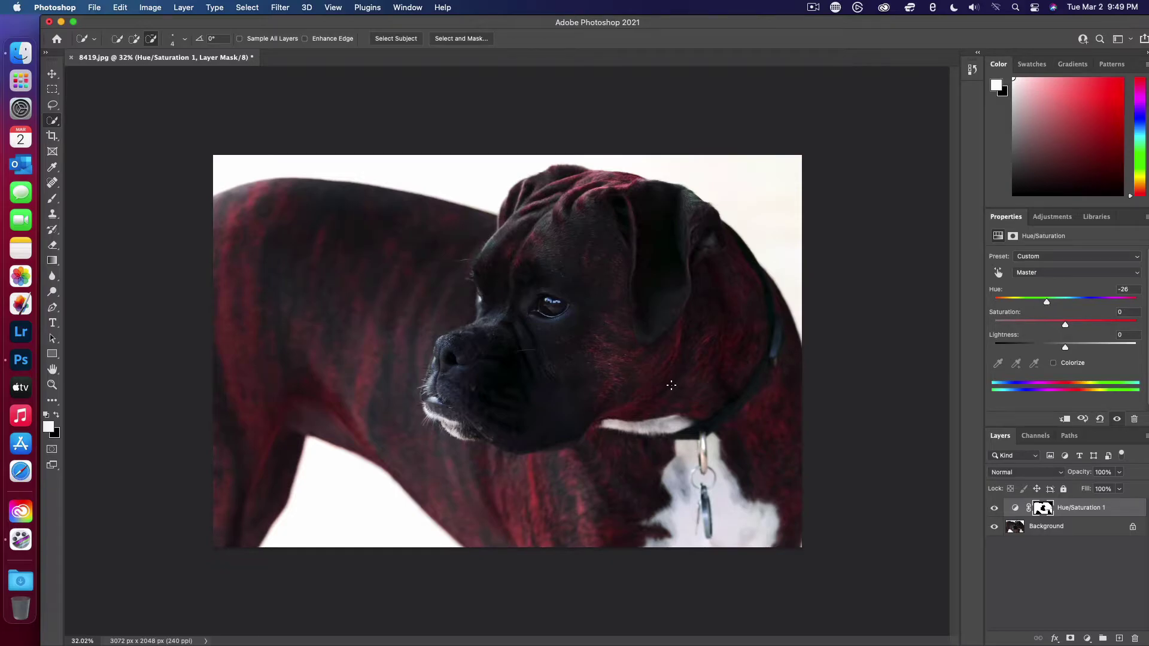
# - Check the recoloured fur around the face and set the adjustment layer's Hue to -24
pyautogui.press('super+plus')
pyautogui.press('super+plus')
pyautogui.press('super+plus')
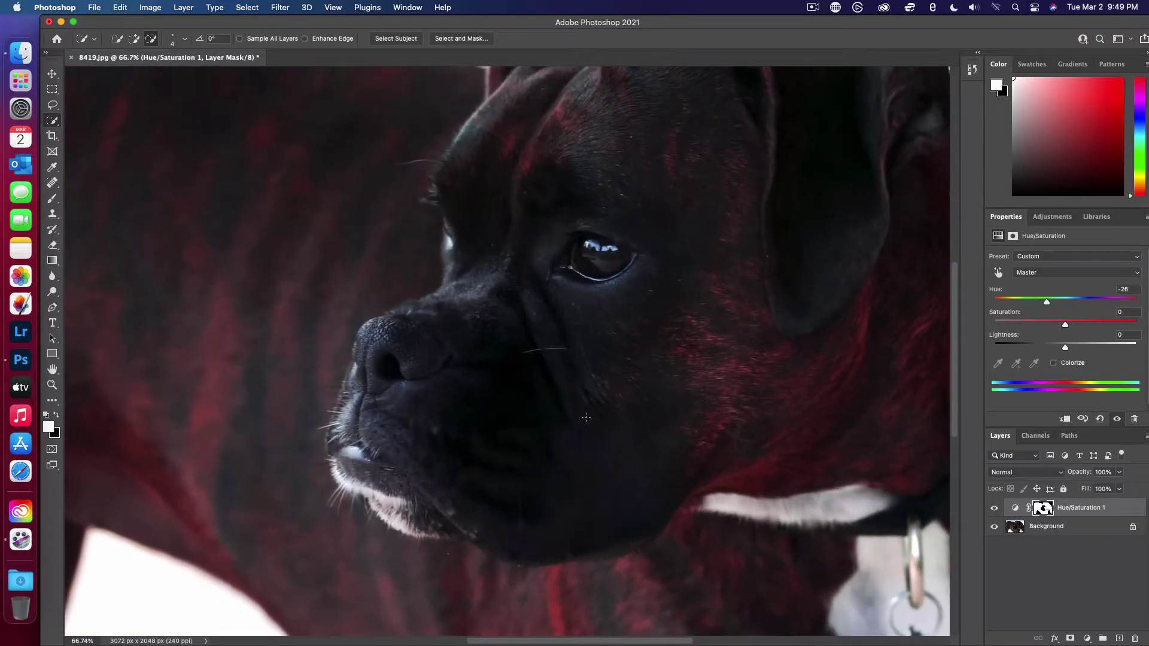
pyautogui.scroll(-5, 617, 373)
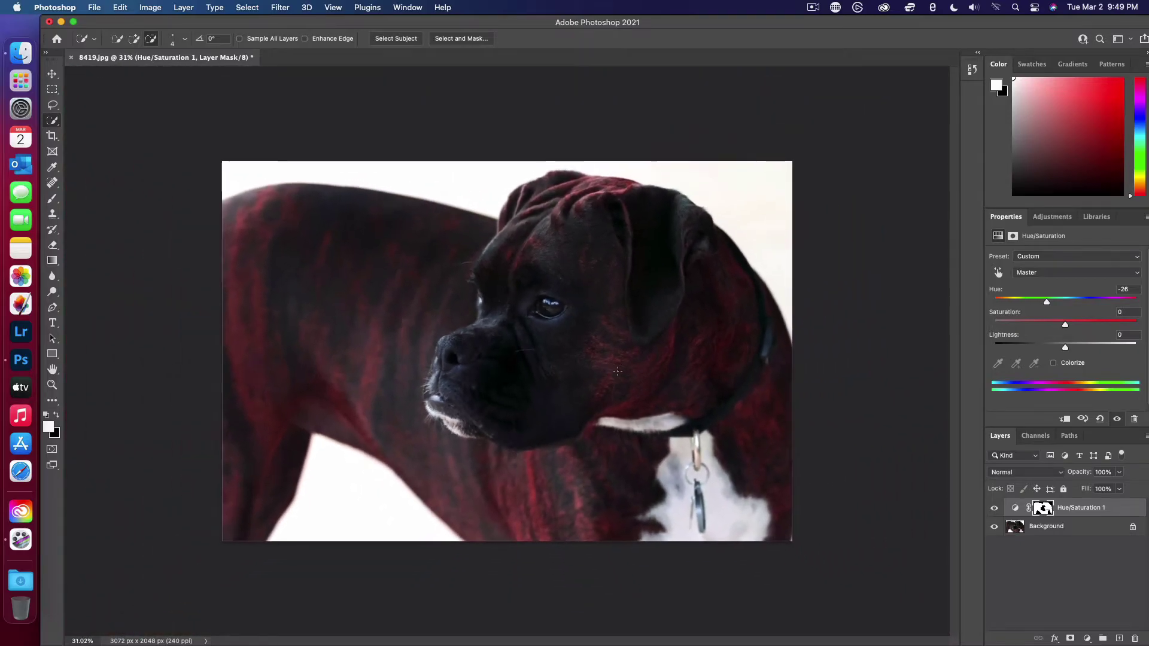
pyautogui.scroll(2, 617, 372)
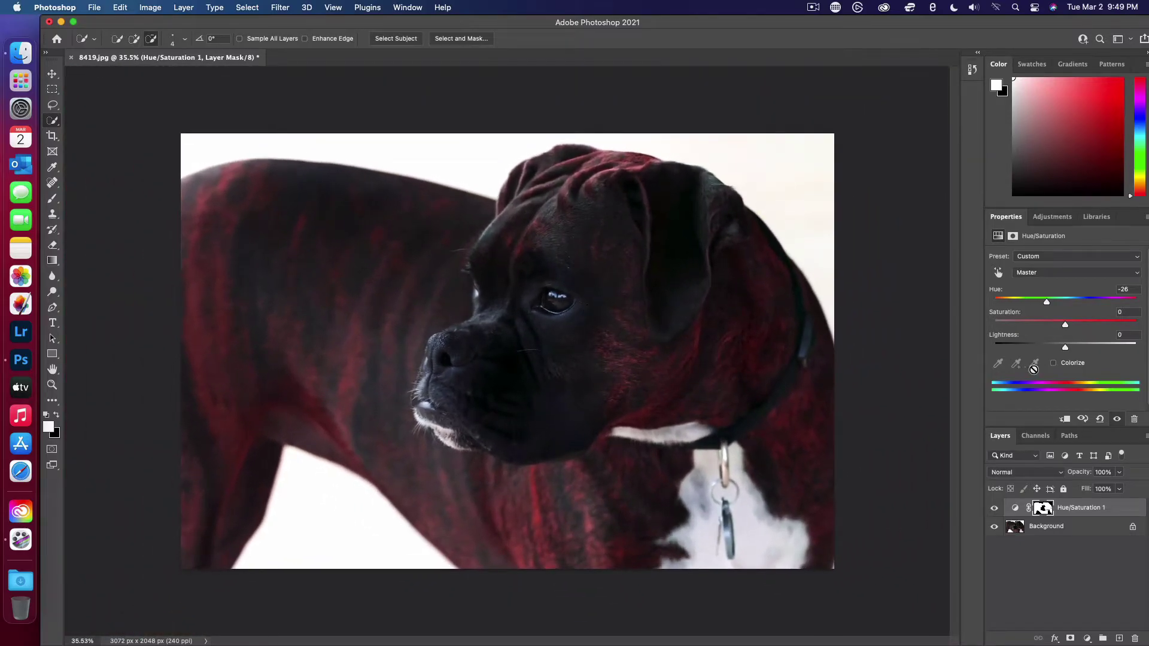
pyautogui.moveTo(1065, 325)
pyautogui.mouseDown()
pyautogui.moveTo(1083, 328)
pyautogui.moveTo(1066, 328)
pyautogui.moveTo(1053, 301)
pyautogui.moveTo(980, 310)
pyautogui.moveTo(1135, 304)
pyautogui.moveTo(1061, 309)
pyautogui.mouseUp()
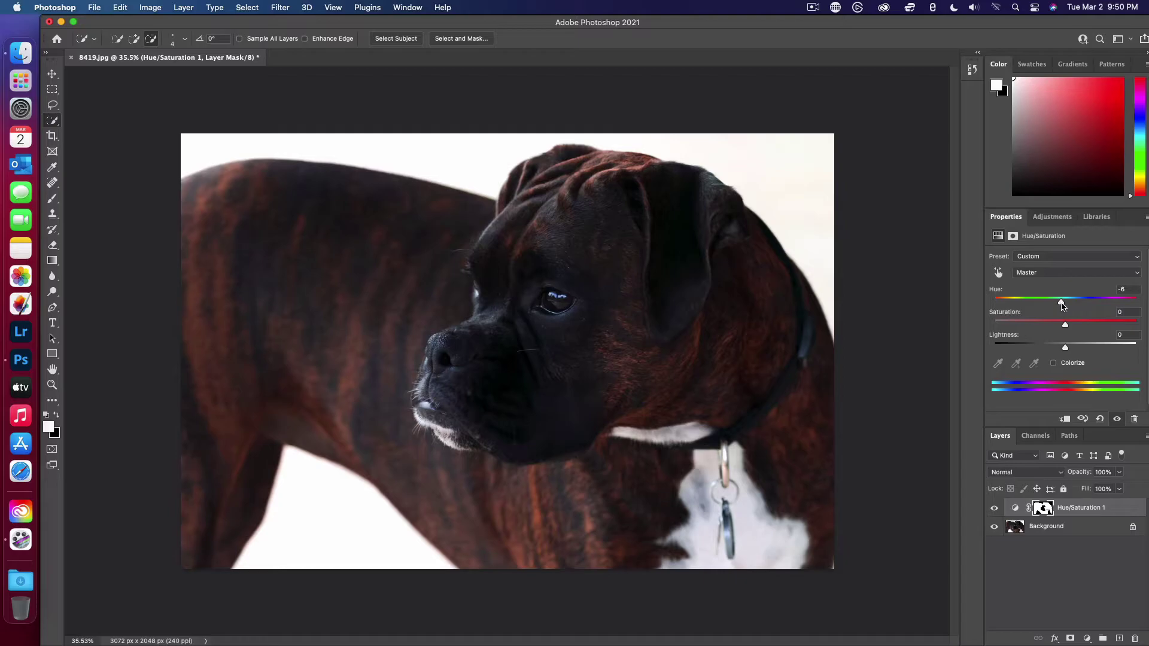
pyautogui.moveTo(1061, 303); pyautogui.dragTo(1049, 305)
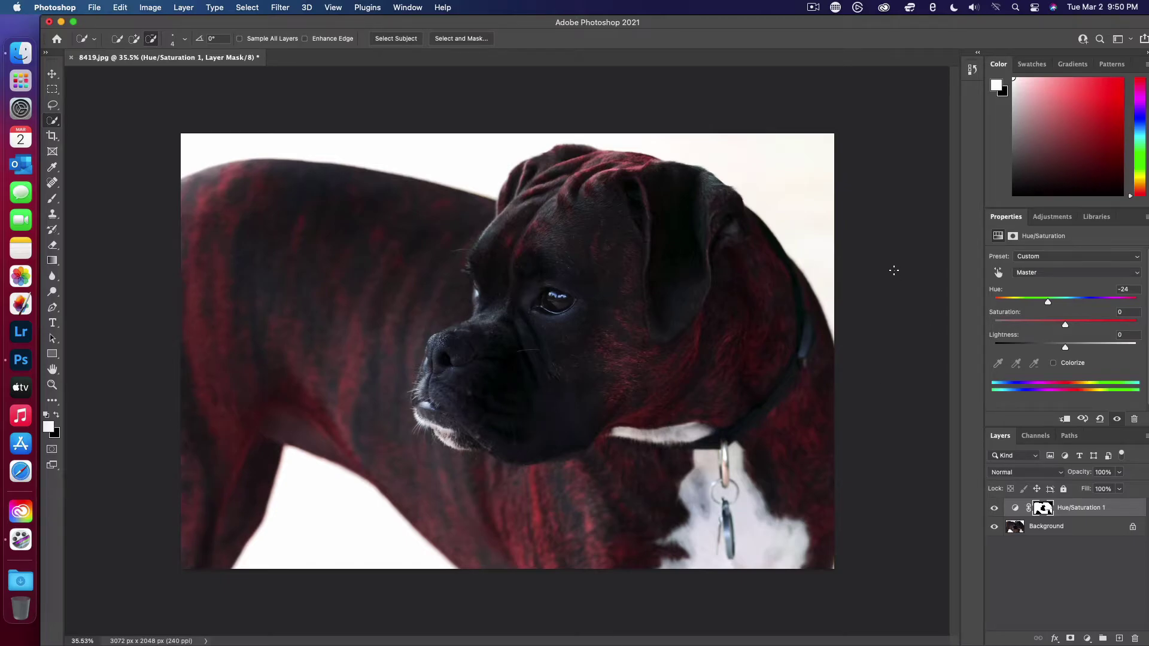
pyautogui.click(61, 23)
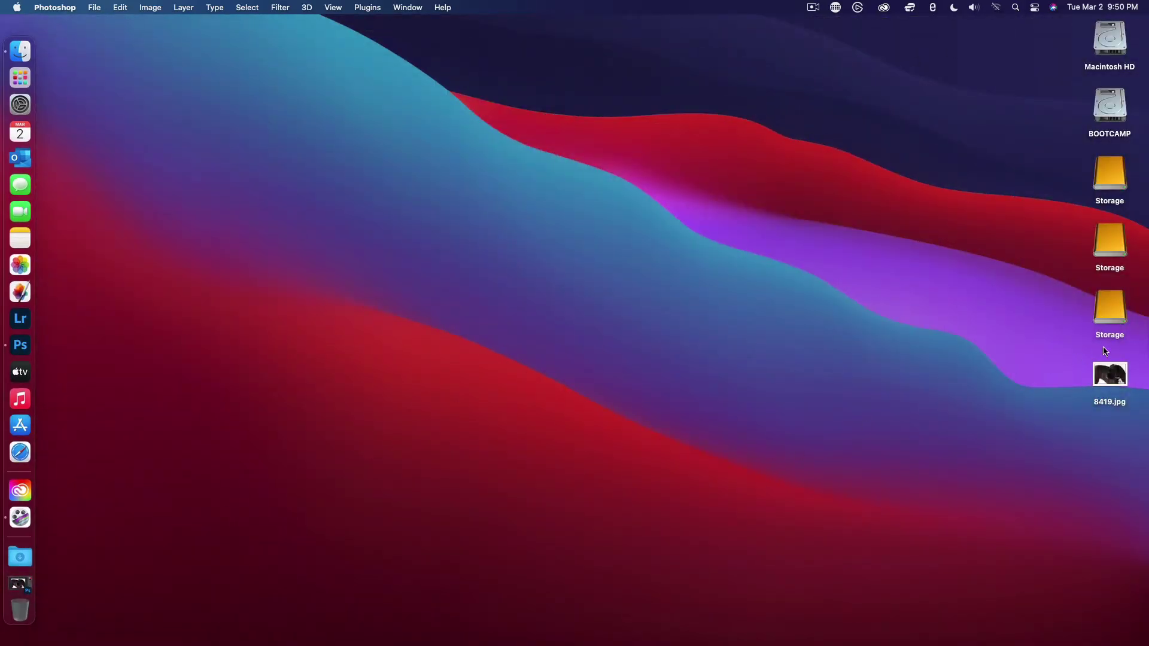
pyautogui.click(1106, 384)
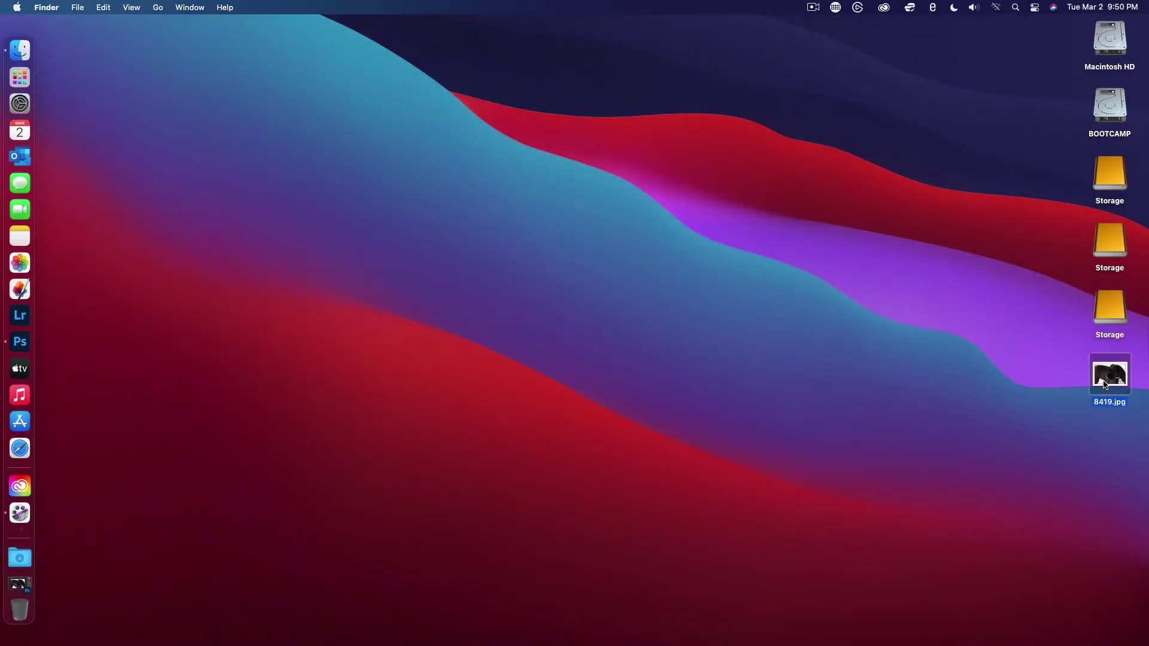
pyautogui.doubleClick(1105, 384)
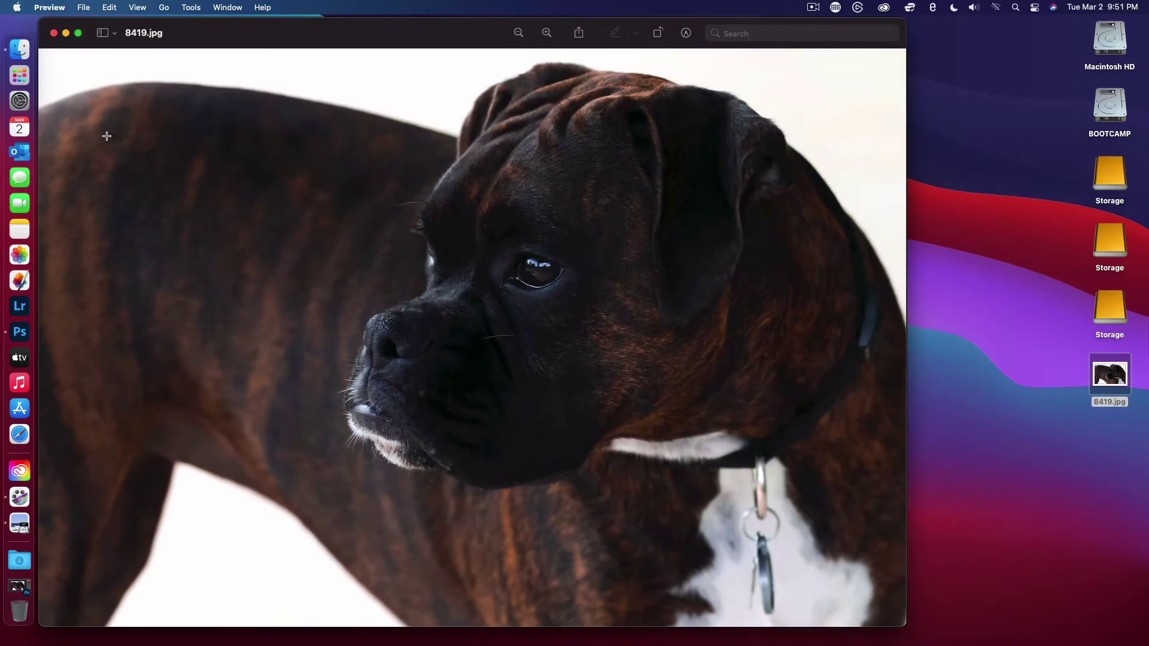
pyautogui.click(53, 32)
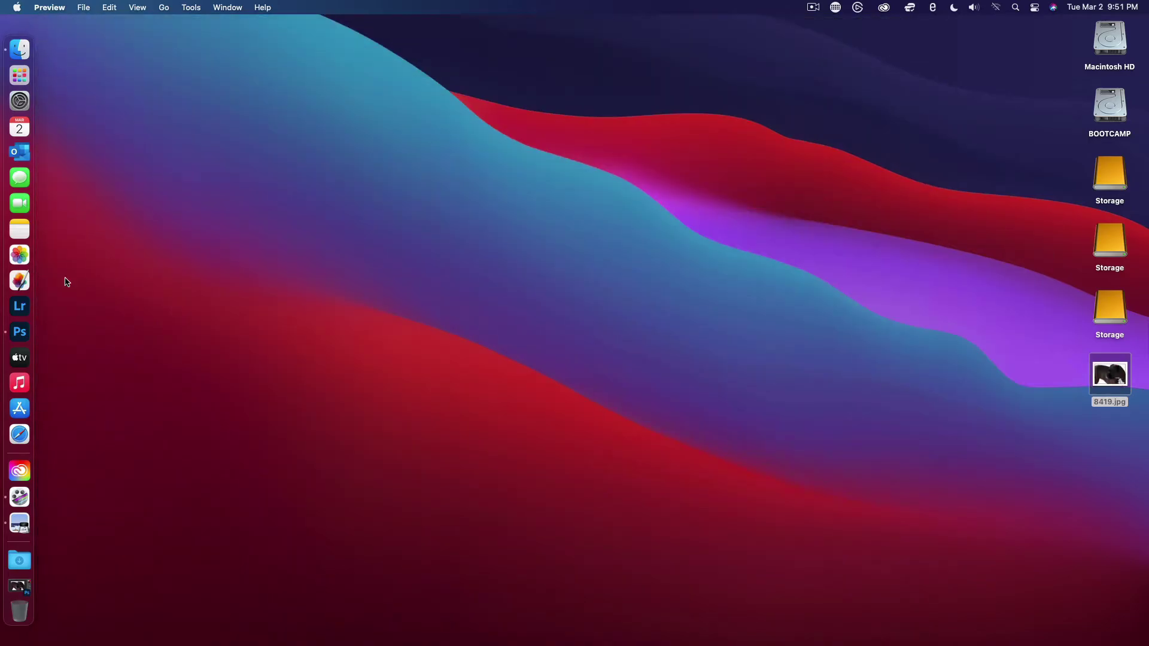
# - Switch to Pixelmator Pro and open the recent image 8419 from the desktop
pyautogui.click(20, 280)
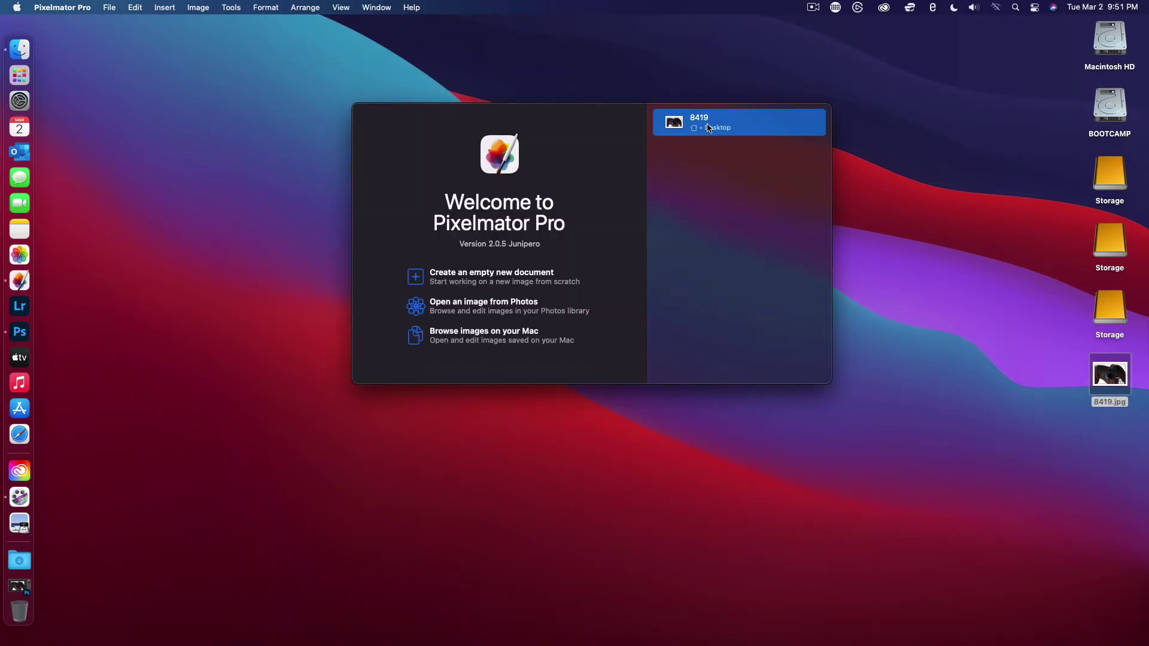
pyautogui.doubleClick(709, 128)
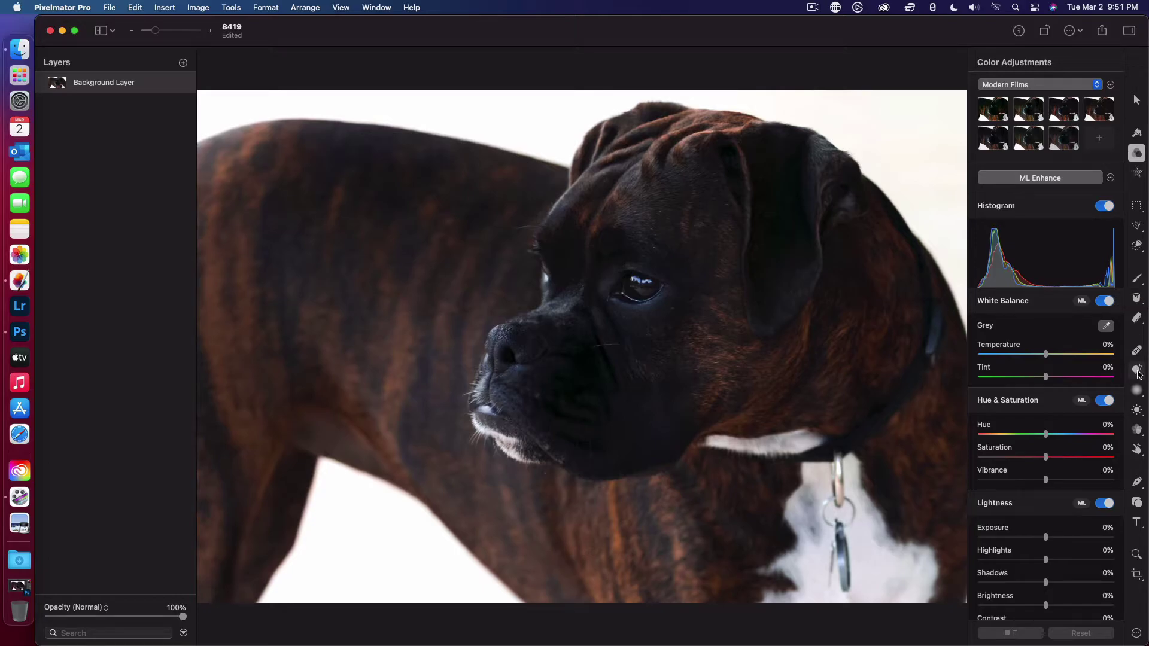
# - Select the fur on the dog's head with the Quick Selection tool, leaving out the eyes, muzzle and collar
pyautogui.click(1138, 246)
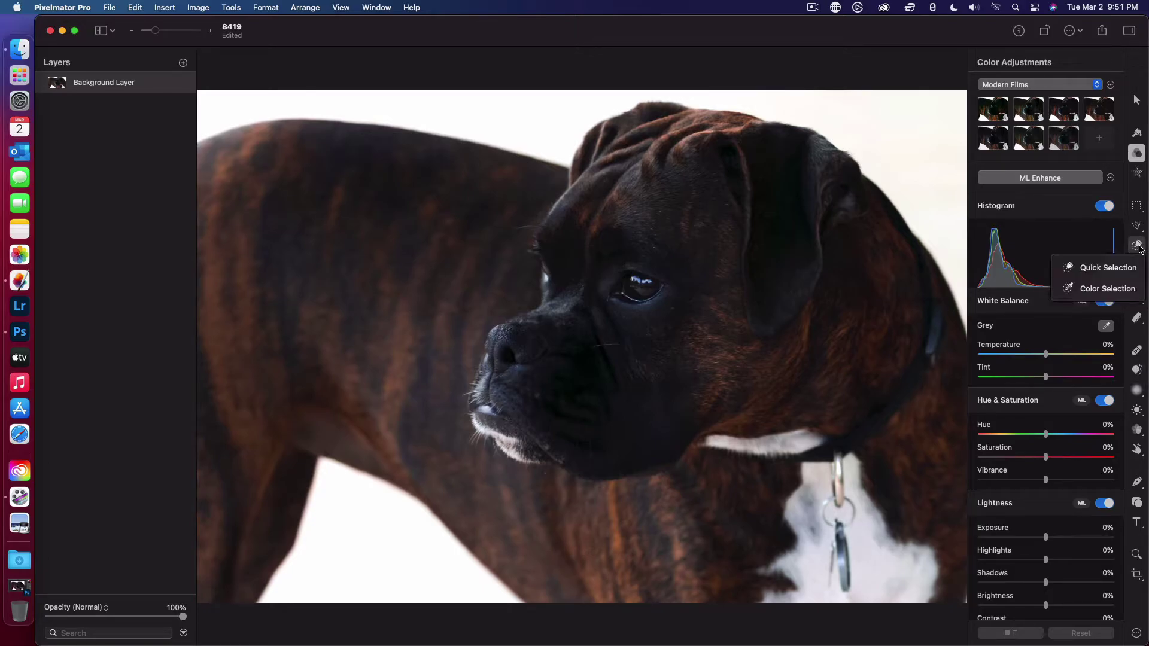
pyautogui.click(1096, 268)
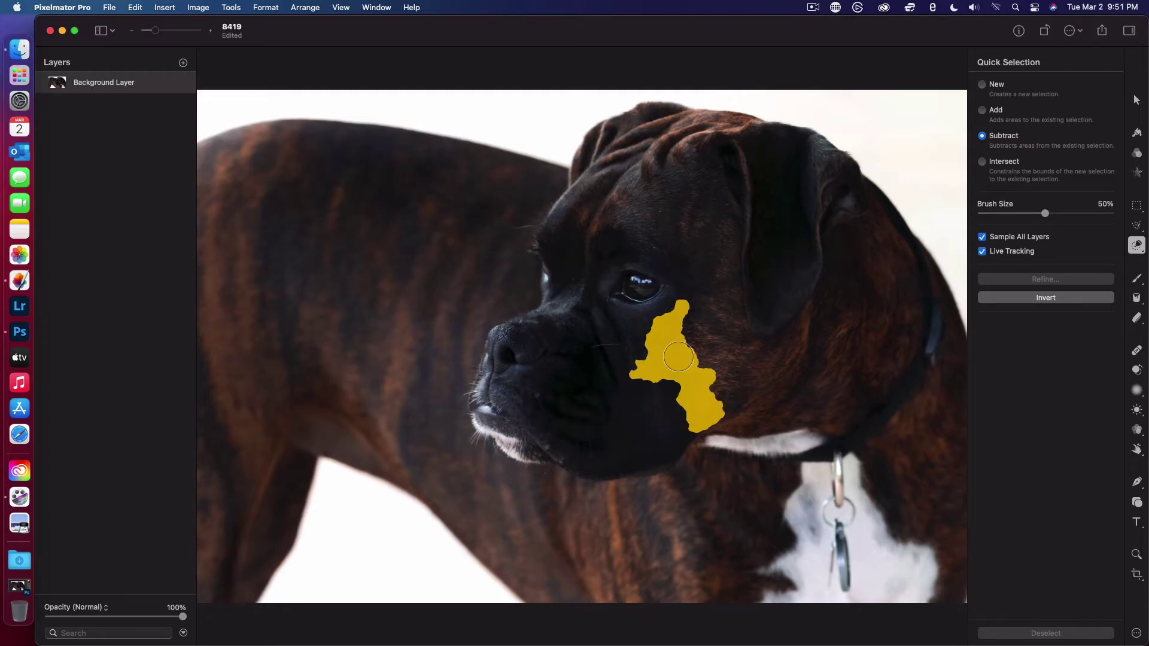
pyautogui.moveTo(727, 350)
pyautogui.mouseDown()
pyautogui.moveTo(718, 298)
pyautogui.moveTo(732, 247)
pyautogui.moveTo(720, 204)
pyautogui.moveTo(646, 183)
pyautogui.moveTo(570, 214)
pyautogui.moveTo(622, 158)
pyautogui.moveTo(583, 164)
pyautogui.moveTo(629, 128)
pyautogui.moveTo(719, 128)
pyautogui.moveTo(830, 280)
pyautogui.moveTo(817, 192)
pyautogui.moveTo(854, 195)
pyautogui.moveTo(871, 221)
pyautogui.moveTo(868, 256)
pyautogui.moveTo(891, 314)
pyautogui.moveTo(880, 339)
pyautogui.moveTo(822, 403)
pyautogui.moveTo(763, 406)
pyautogui.mouseUp()
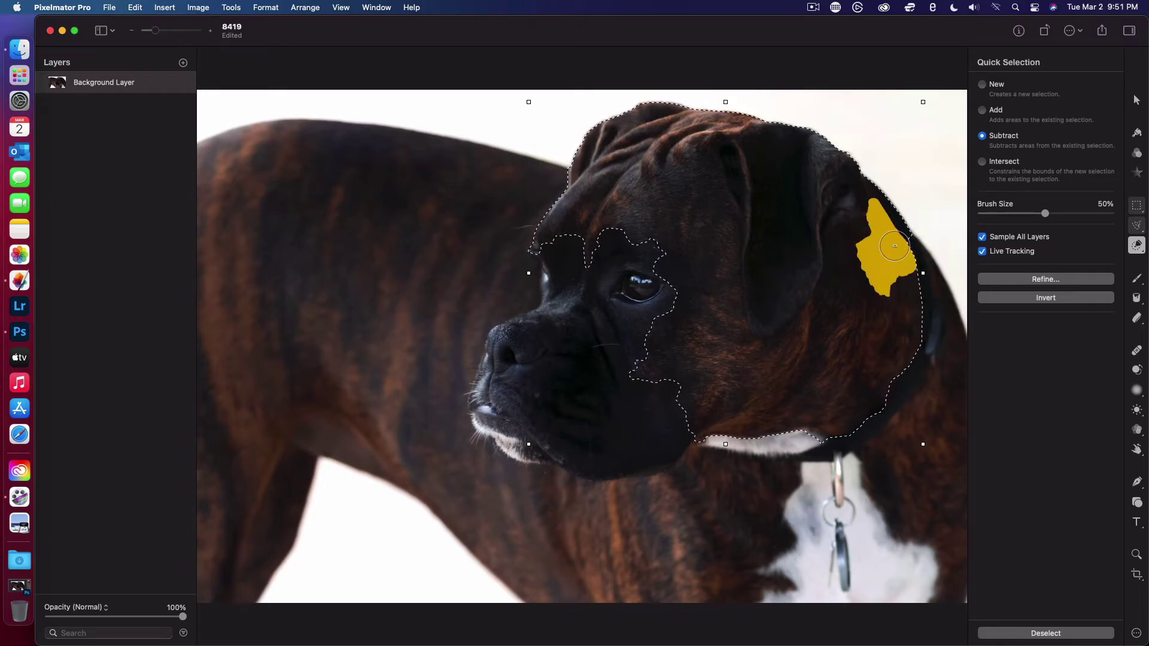
pyautogui.moveTo(889, 252); pyautogui.dragTo(890, 253)
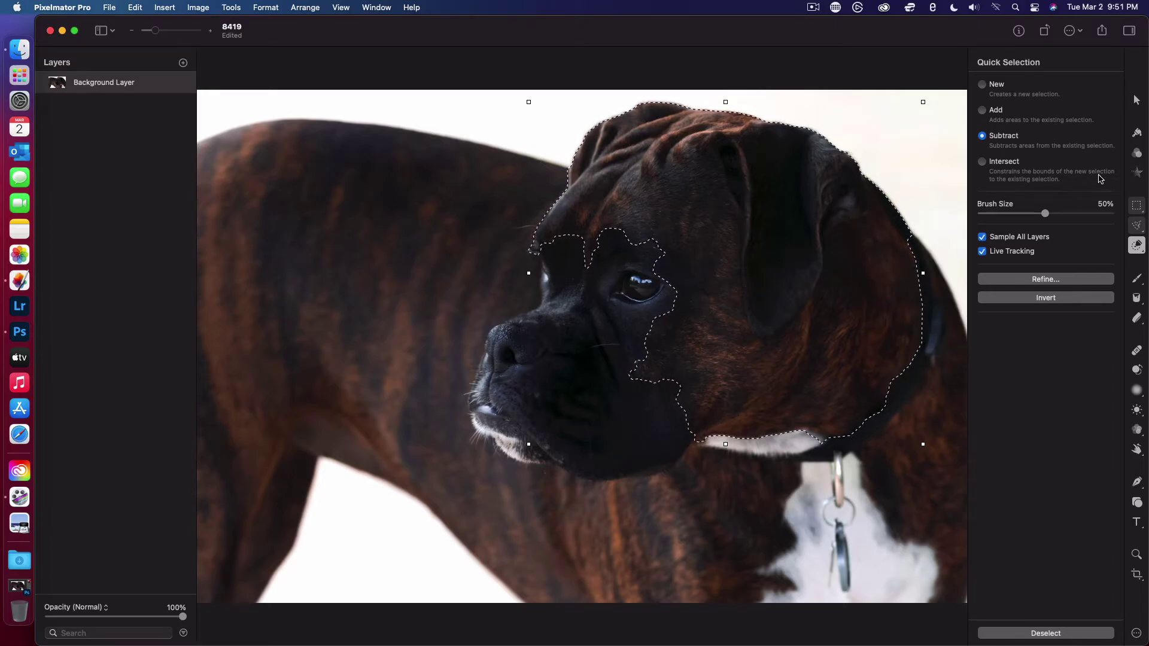
# - Try adding the narrow dark strip at the back of the neck to the selection and subtract it again
pyautogui.click(982, 110)
pyautogui.moveTo(956, 235); pyautogui.dragTo(910, 230)
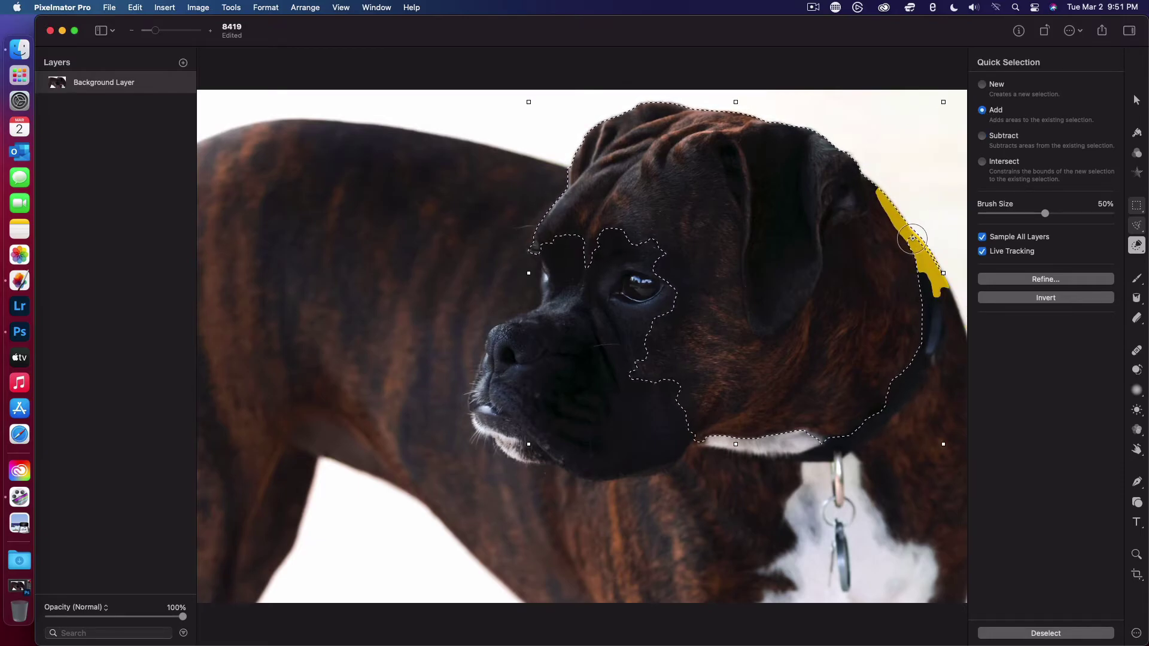
pyautogui.moveTo(921, 244); pyautogui.dragTo(921, 244)
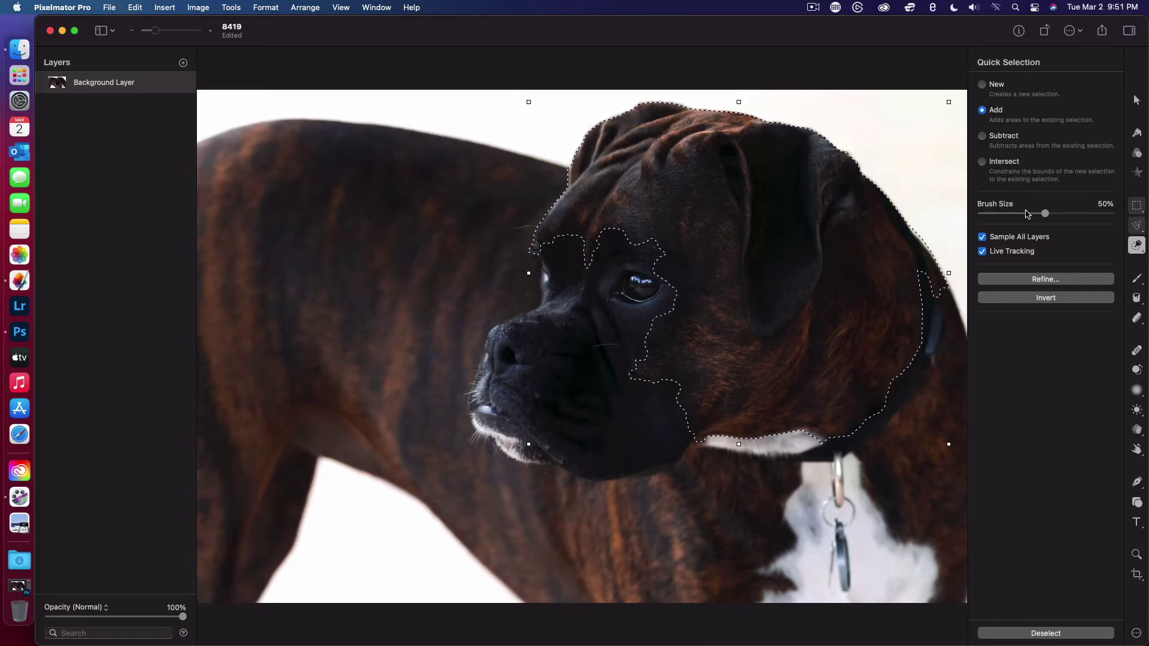
pyautogui.click(982, 136)
pyautogui.moveTo(951, 179); pyautogui.dragTo(925, 245)
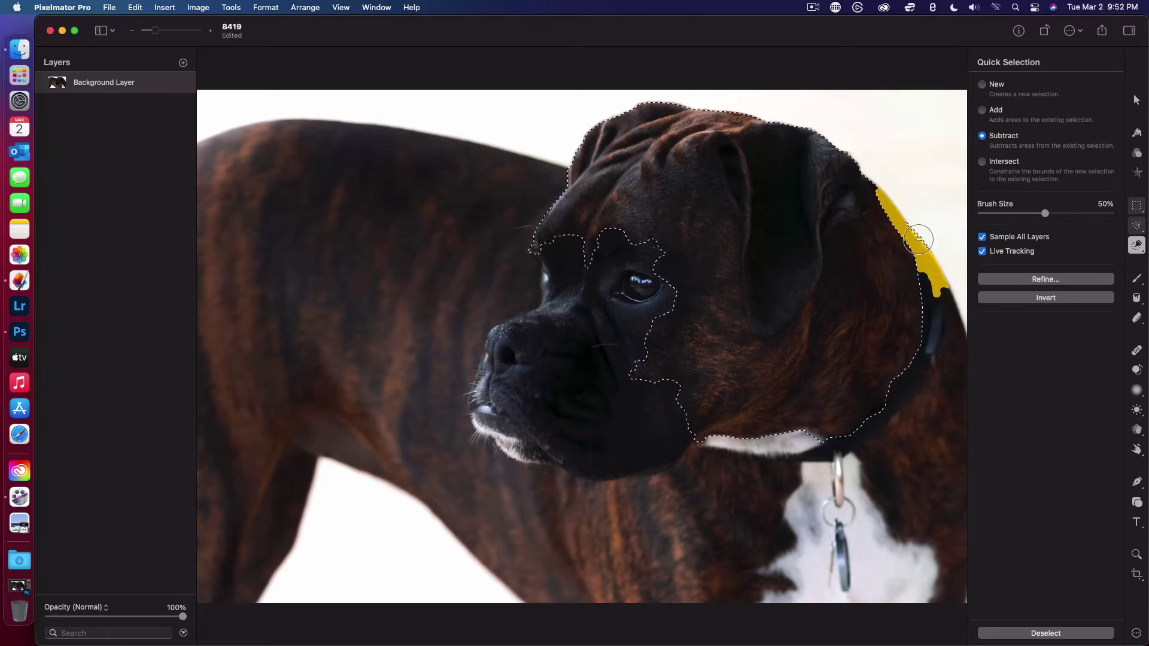
pyautogui.moveTo(960, 307); pyautogui.dragTo(967, 305)
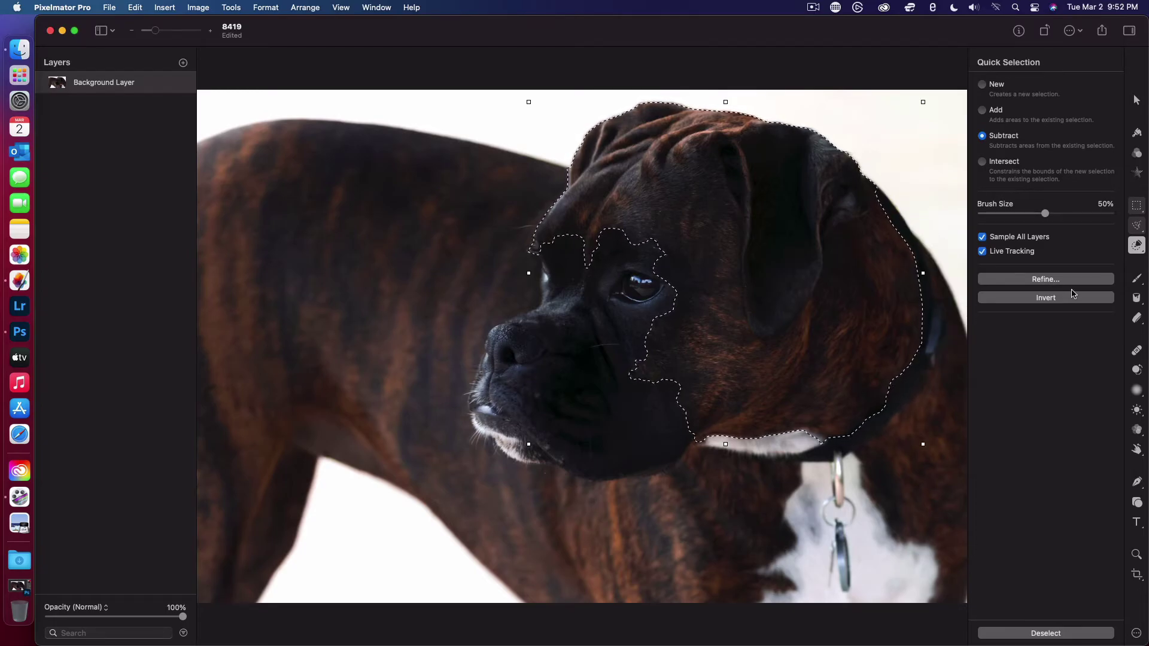
# - Add the fur behind the collar, on the chest and along the belly to the selection, leaving out the white chest patch
pyautogui.click(995, 113)
pyautogui.moveTo(957, 446)
pyautogui.mouseDown()
pyautogui.moveTo(953, 478)
pyautogui.moveTo(944, 446)
pyautogui.moveTo(929, 441)
pyautogui.moveTo(887, 465)
pyautogui.mouseUp()
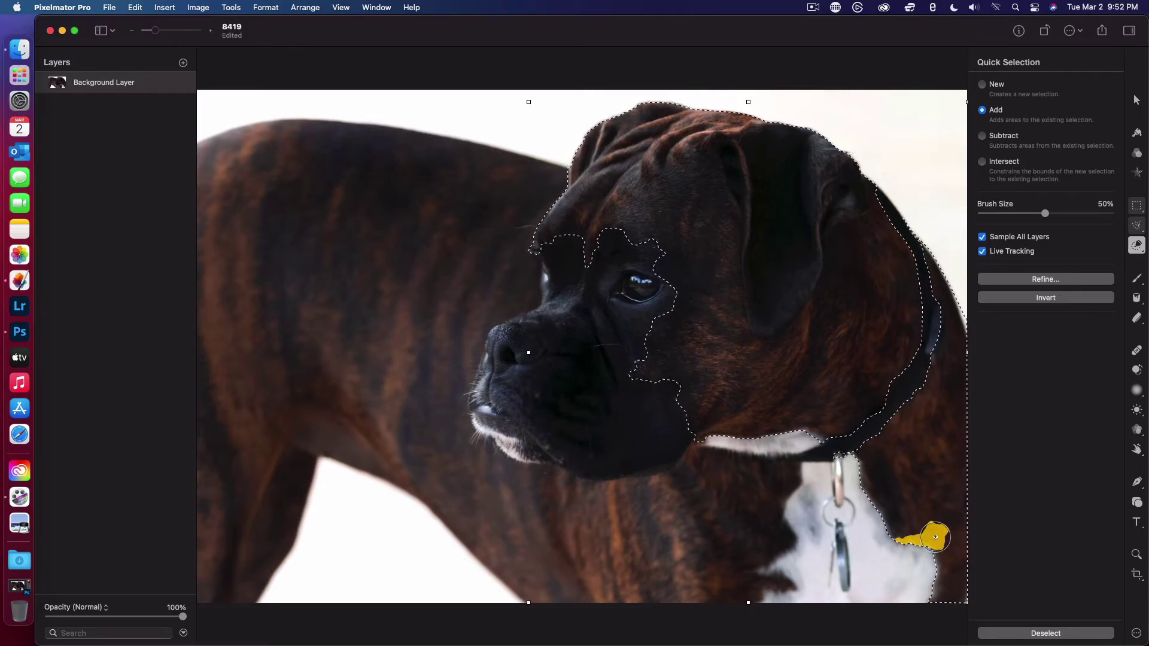
pyautogui.moveTo(674, 601)
pyautogui.mouseDown()
pyautogui.moveTo(729, 589)
pyautogui.moveTo(738, 548)
pyautogui.mouseUp()
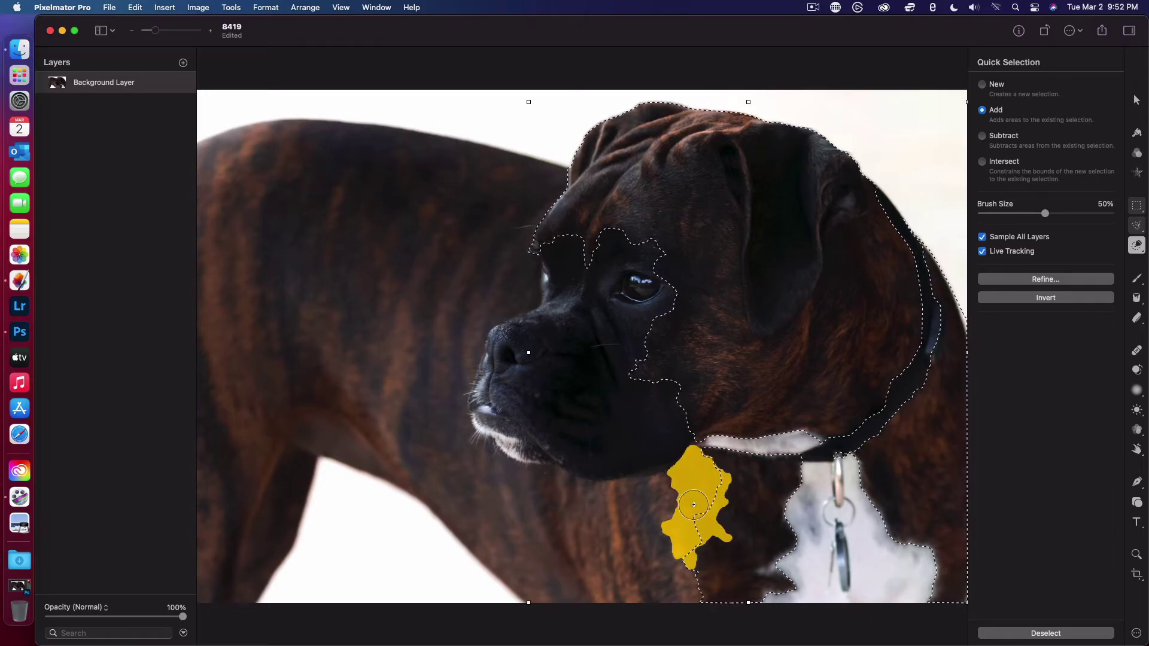
pyautogui.moveTo(691, 501)
pyautogui.mouseDown()
pyautogui.moveTo(642, 557)
pyautogui.moveTo(672, 591)
pyautogui.moveTo(598, 590)
pyautogui.moveTo(448, 484)
pyautogui.mouseUp()
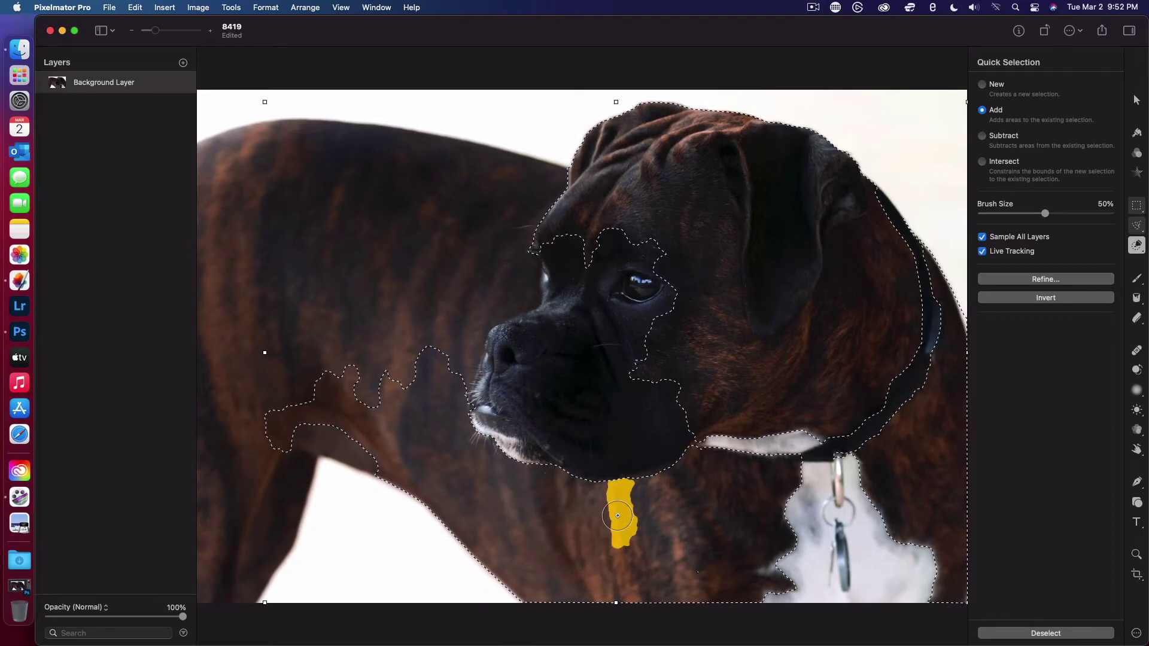
# - Extend the selection over the dog's flank, back and hind leg up to the edge of the image
pyautogui.moveTo(381, 426); pyautogui.dragTo(383, 430)
pyautogui.moveTo(446, 270); pyautogui.dragTo(464, 323)
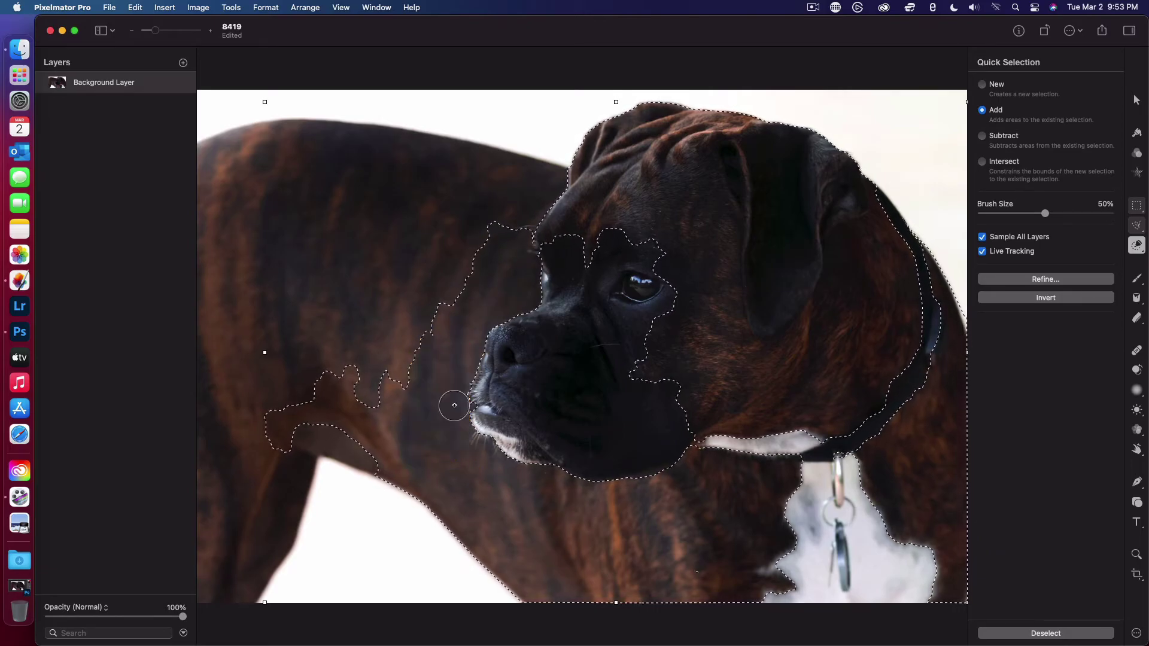
pyautogui.moveTo(452, 307)
pyautogui.mouseDown()
pyautogui.moveTo(476, 213)
pyautogui.moveTo(501, 230)
pyautogui.moveTo(392, 203)
pyautogui.moveTo(448, 238)
pyautogui.mouseUp()
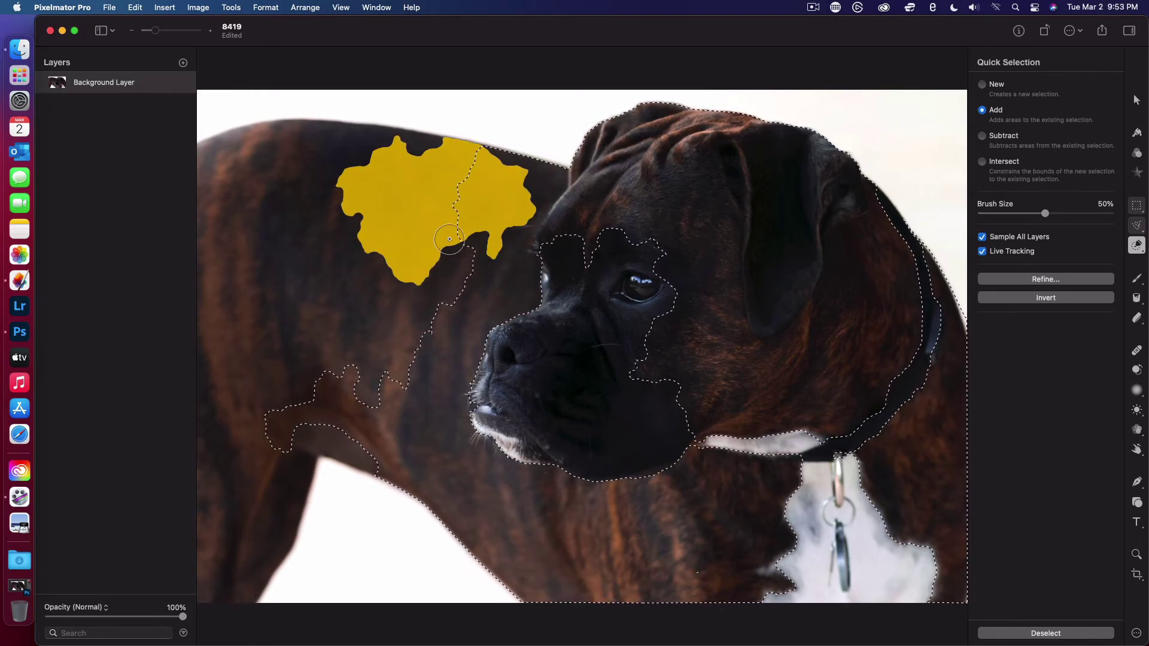
pyautogui.moveTo(445, 185)
pyautogui.mouseDown()
pyautogui.moveTo(326, 176)
pyautogui.moveTo(239, 230)
pyautogui.moveTo(214, 296)
pyautogui.moveTo(210, 189)
pyautogui.moveTo(272, 165)
pyautogui.moveTo(234, 156)
pyautogui.moveTo(209, 173)
pyautogui.moveTo(220, 333)
pyautogui.moveTo(255, 488)
pyautogui.moveTo(231, 598)
pyautogui.moveTo(202, 556)
pyautogui.moveTo(198, 361)
pyautogui.moveTo(256, 518)
pyautogui.moveTo(283, 487)
pyautogui.moveTo(270, 432)
pyautogui.moveTo(324, 428)
pyautogui.moveTo(339, 288)
pyautogui.moveTo(265, 316)
pyautogui.moveTo(393, 320)
pyautogui.mouseUp()
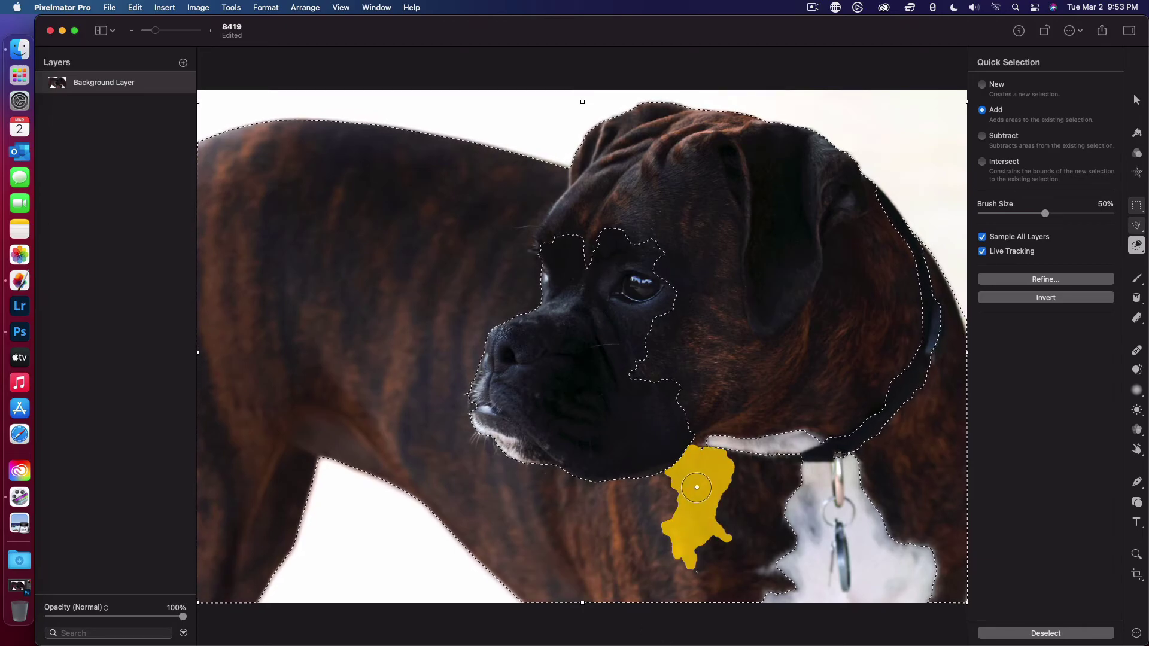
# - Refine the selection edge around the white throat patch and the collar above the metal ring, using the Add and Subtract modes
pyautogui.click(983, 137)
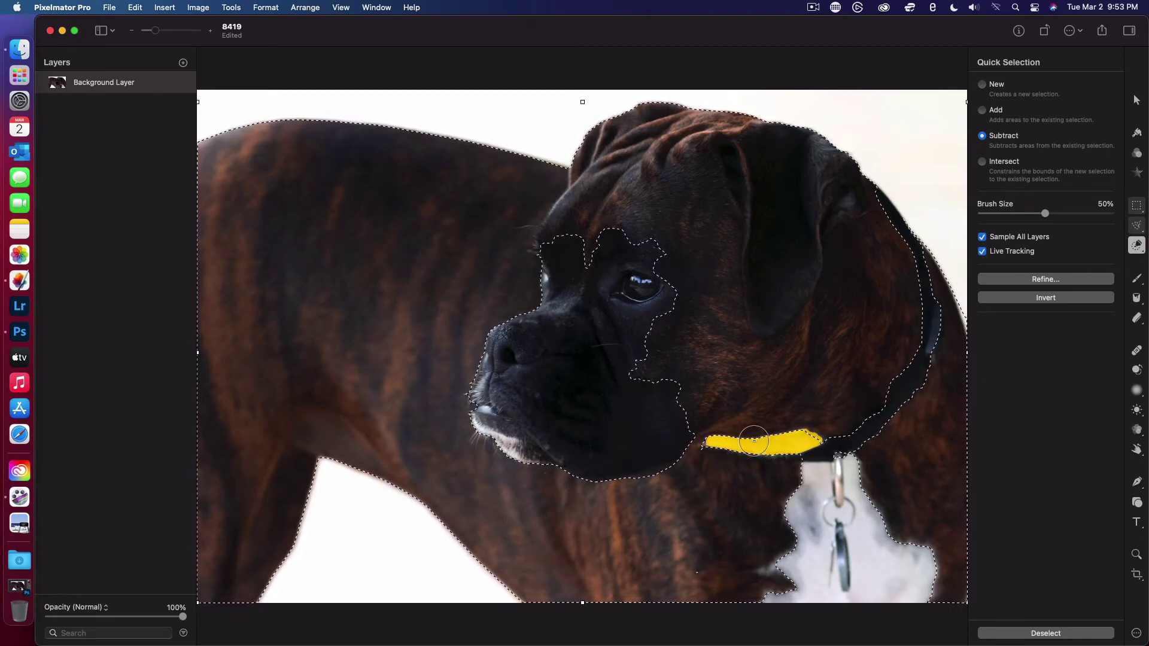
pyautogui.click(982, 110)
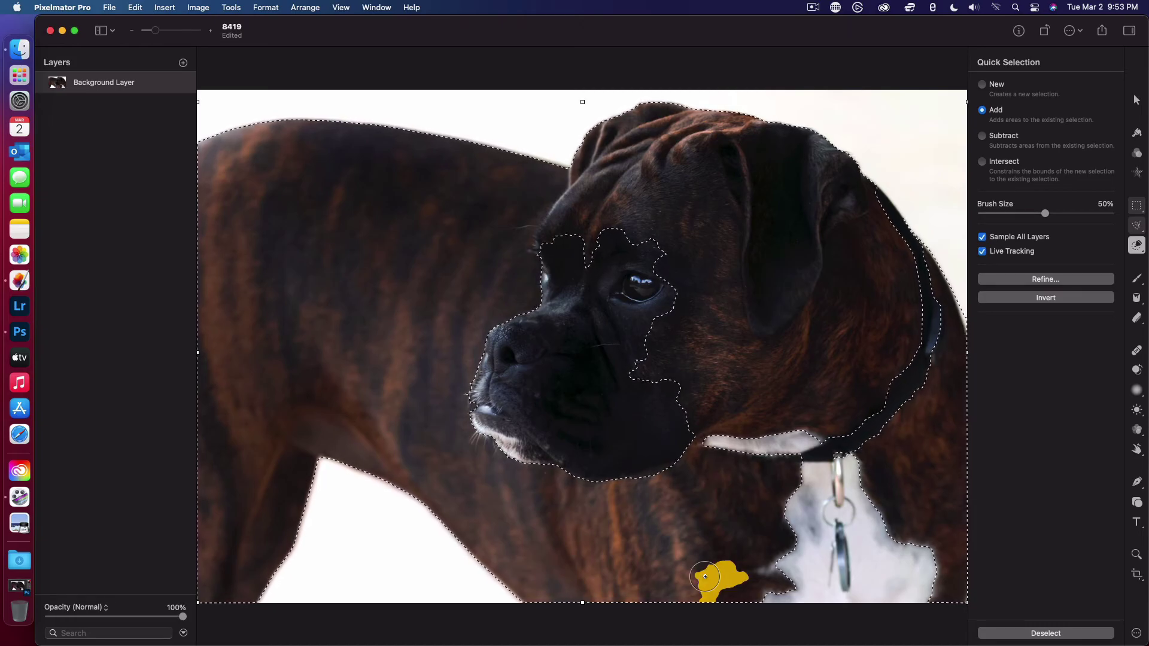
pyautogui.scroll(5, 836, 457)
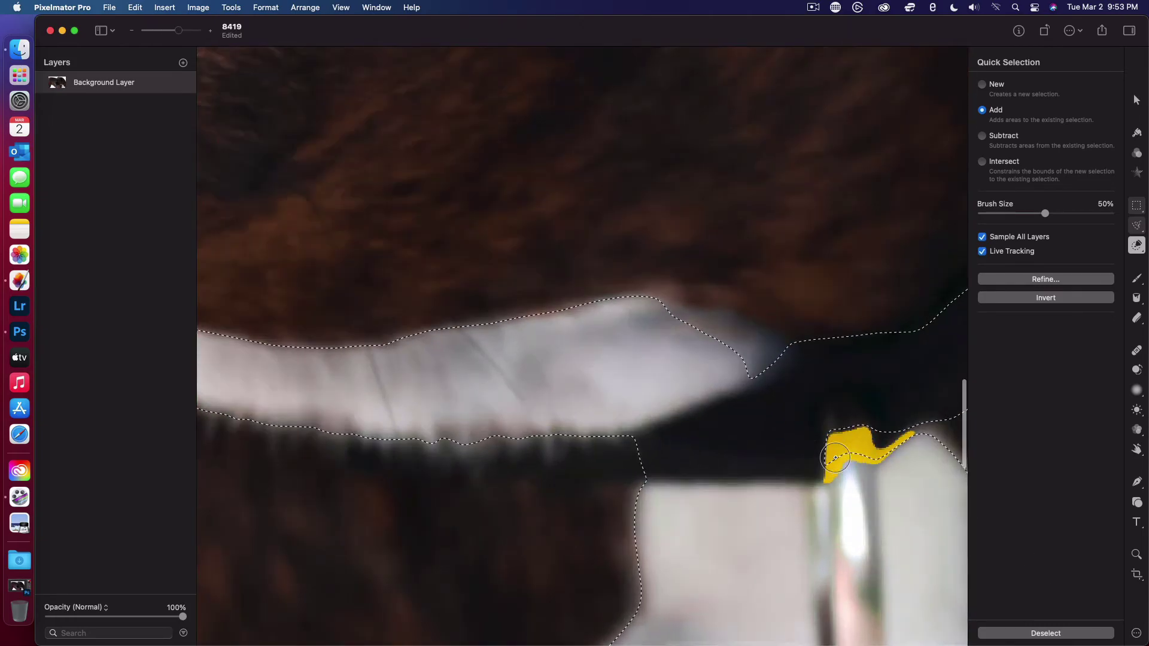
pyautogui.moveTo(851, 439)
pyautogui.mouseDown()
pyautogui.moveTo(847, 425)
pyautogui.moveTo(880, 424)
pyautogui.moveTo(879, 437)
pyautogui.moveTo(885, 419)
pyautogui.moveTo(790, 377)
pyautogui.moveTo(776, 360)
pyautogui.moveTo(781, 335)
pyautogui.moveTo(803, 546)
pyautogui.moveTo(796, 419)
pyautogui.mouseUp()
pyautogui.click(1011, 139)
pyautogui.scroll(-10, 886, 419)
pyautogui.scroll(10, 781, 335)
pyautogui.scroll(-5, 802, 546)
pyautogui.scroll(-5, 806, 547)
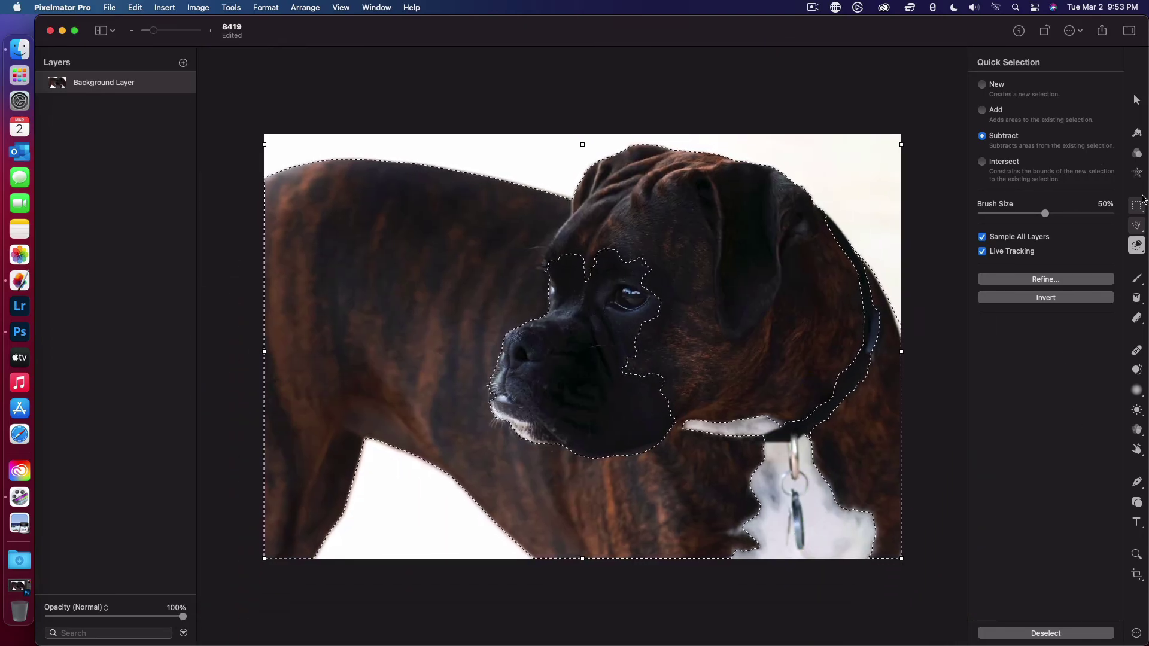
# - Set the white balance temperature of the selected fur to -4% in the Color Adjustments
pyautogui.click(1139, 158)
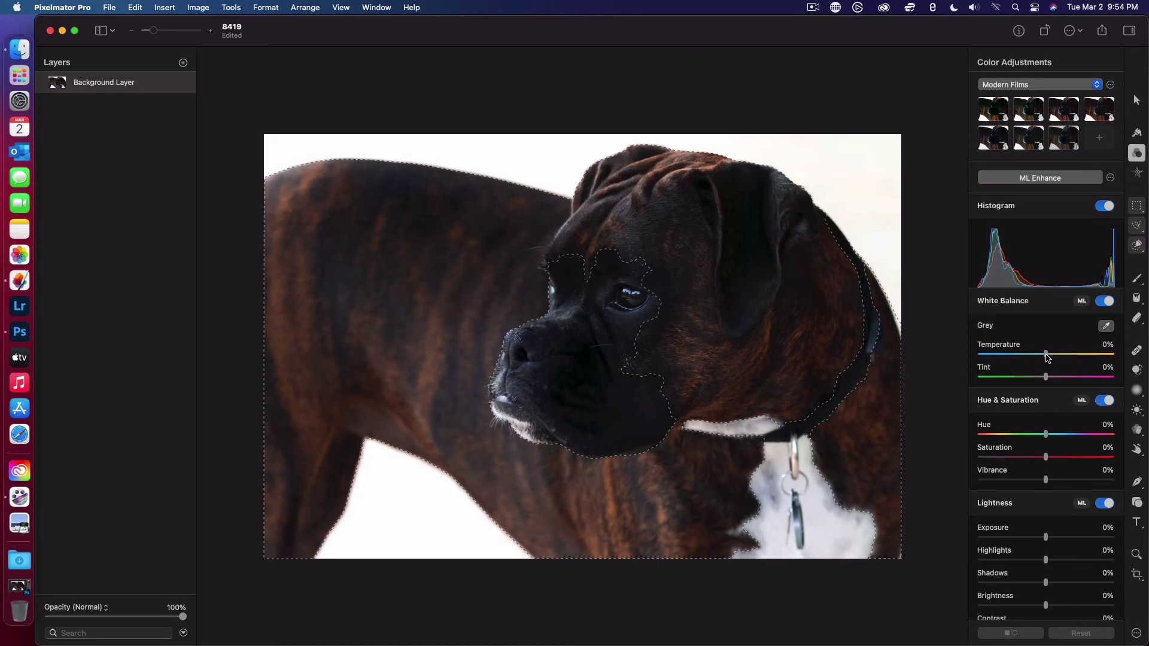
pyautogui.moveTo(1047, 357)
pyautogui.mouseDown()
pyautogui.moveTo(969, 351)
pyautogui.moveTo(1086, 353)
pyautogui.moveTo(1045, 357)
pyautogui.mouseUp()
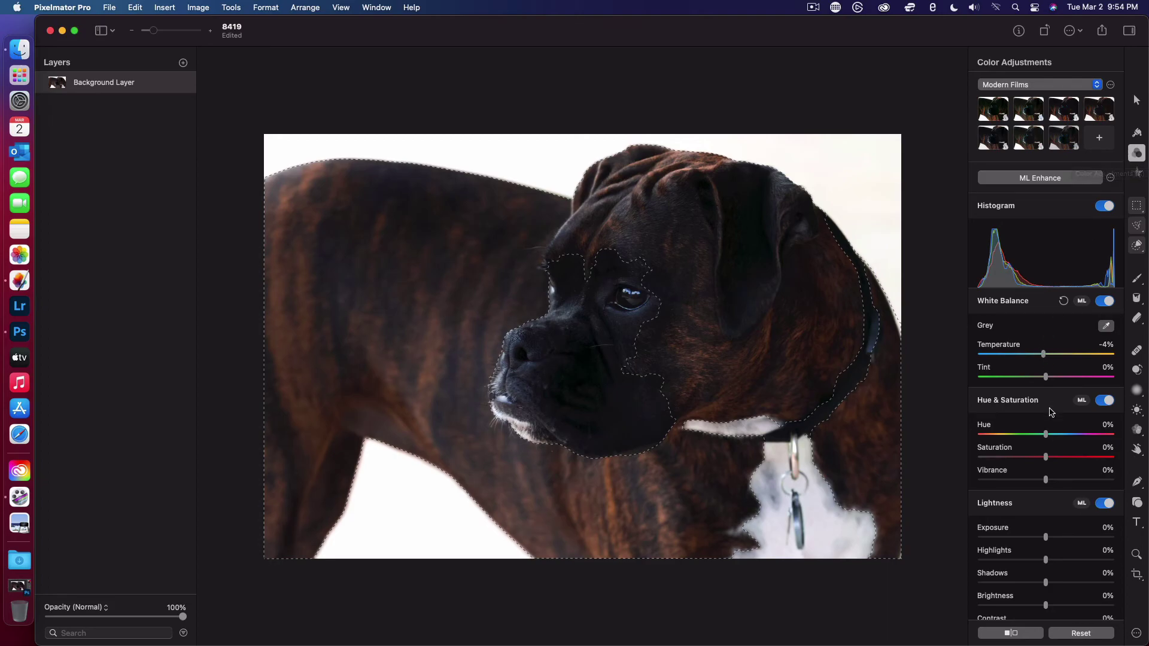
pyautogui.moveTo(1046, 377)
pyautogui.mouseDown()
pyautogui.moveTo(1010, 389)
pyautogui.moveTo(1080, 393)
pyautogui.moveTo(1046, 391)
pyautogui.mouseUp()
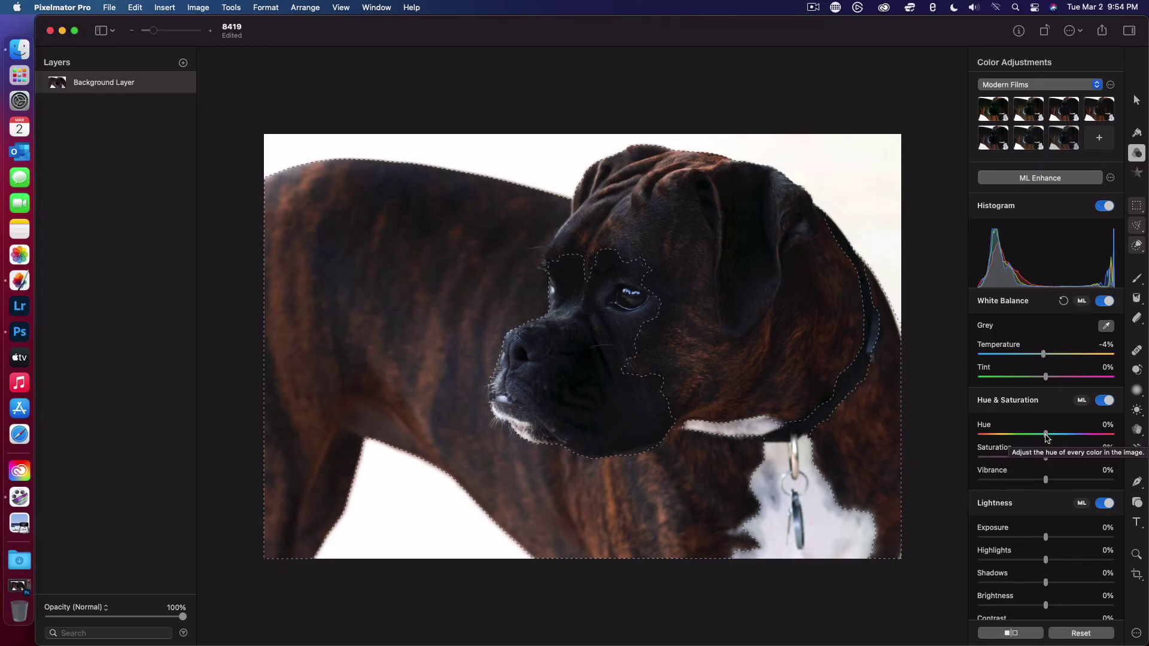
# - Try a hue shift of 60% on the selected fur and reduce it to 7%
pyautogui.moveTo(1046, 437); pyautogui.dragTo(1086, 439)
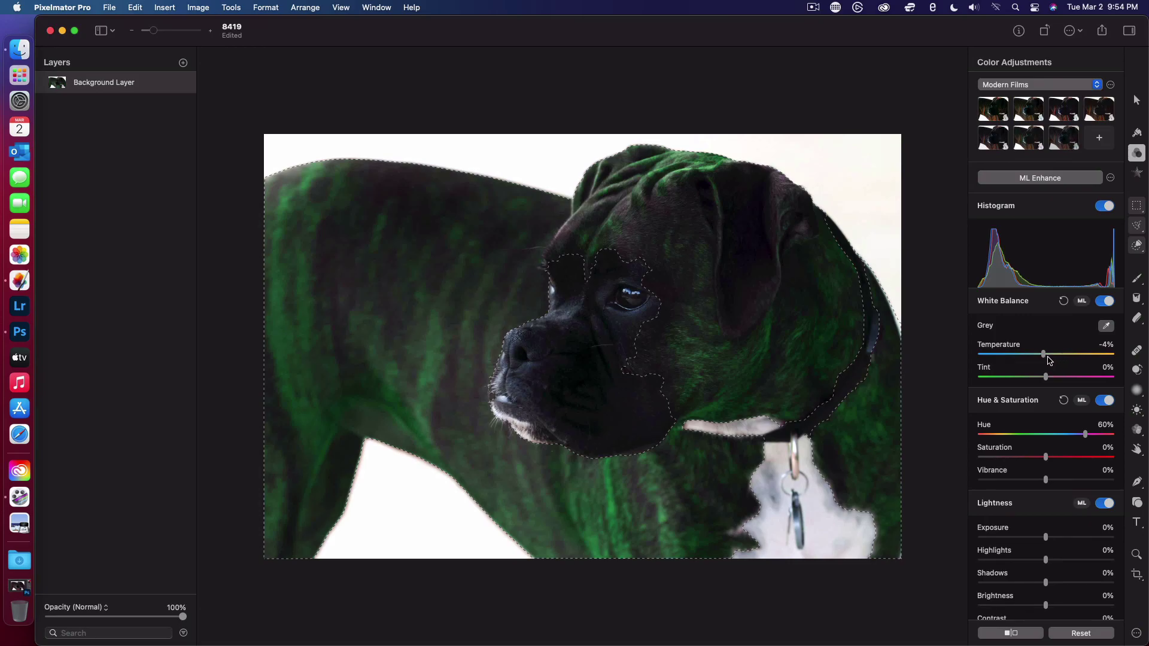
pyautogui.moveTo(1085, 434); pyautogui.dragTo(1051, 439)
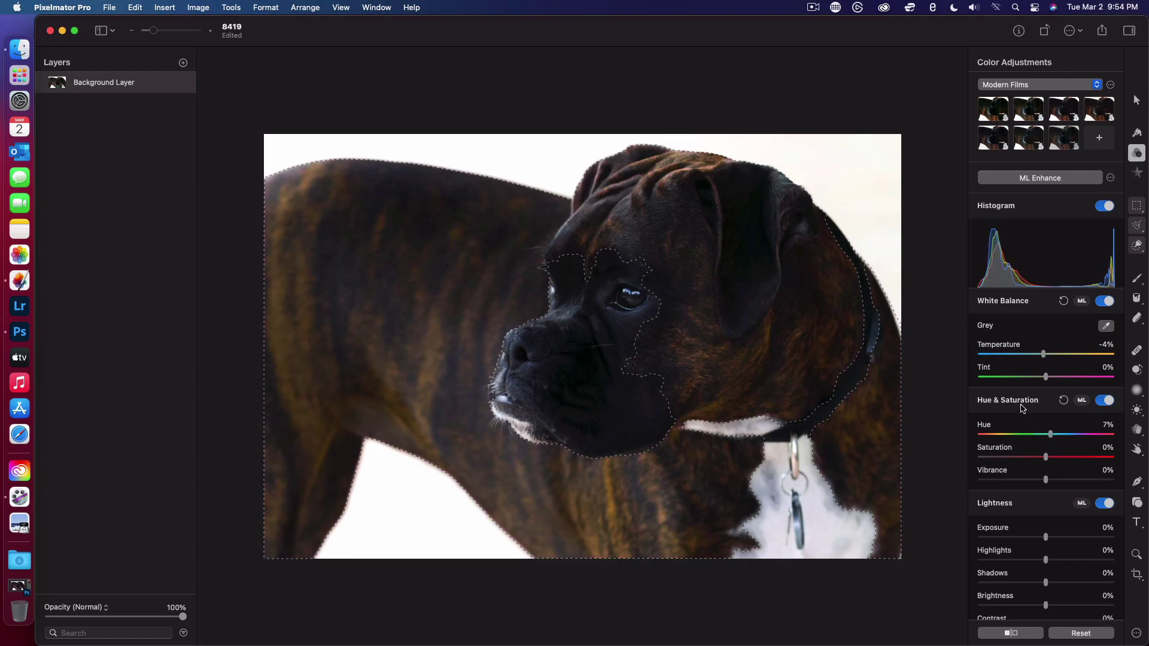